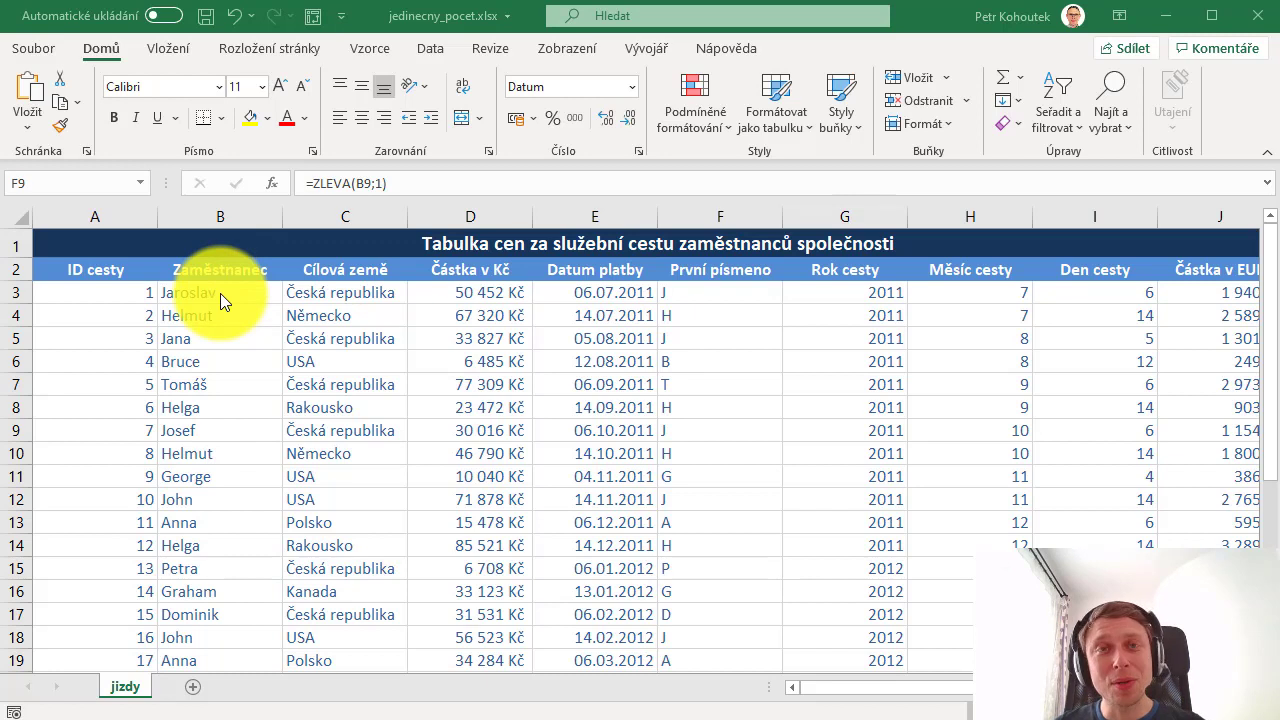
- Insert a pivot table on a new sheet from the trip data range jizdy!$A$2:$J$32
left_click(220, 358)
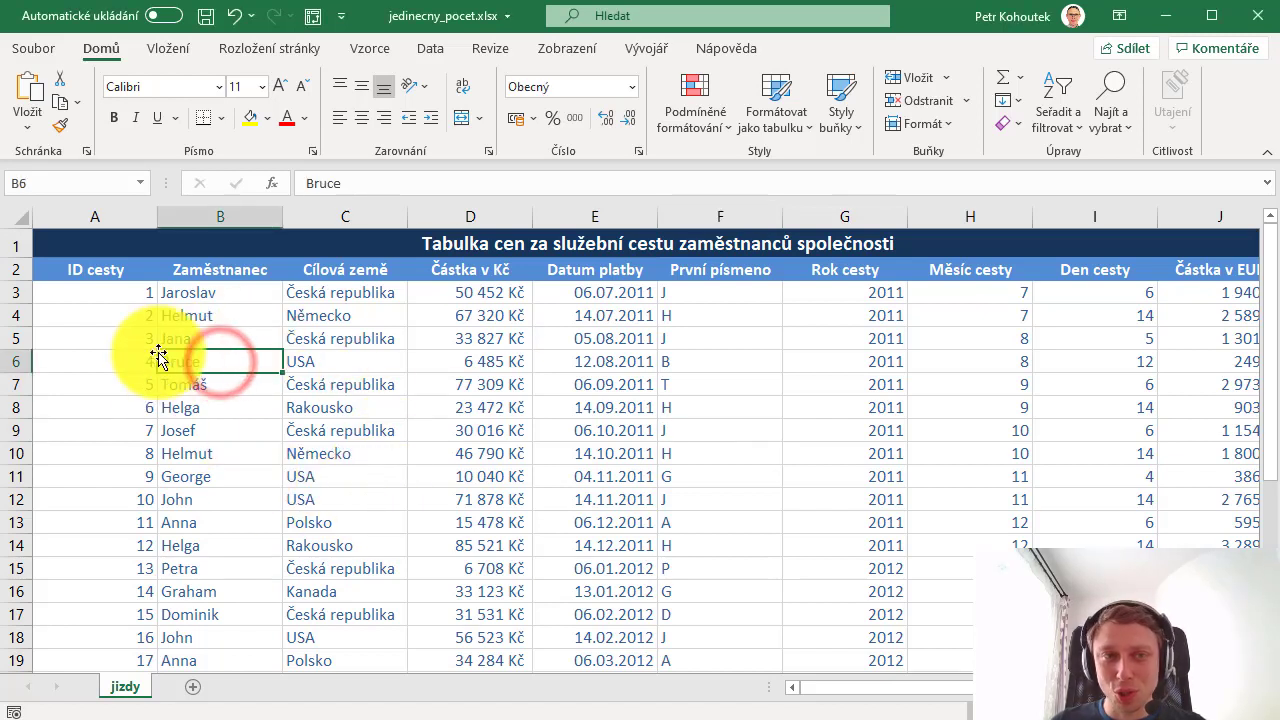
left_click(175, 51)
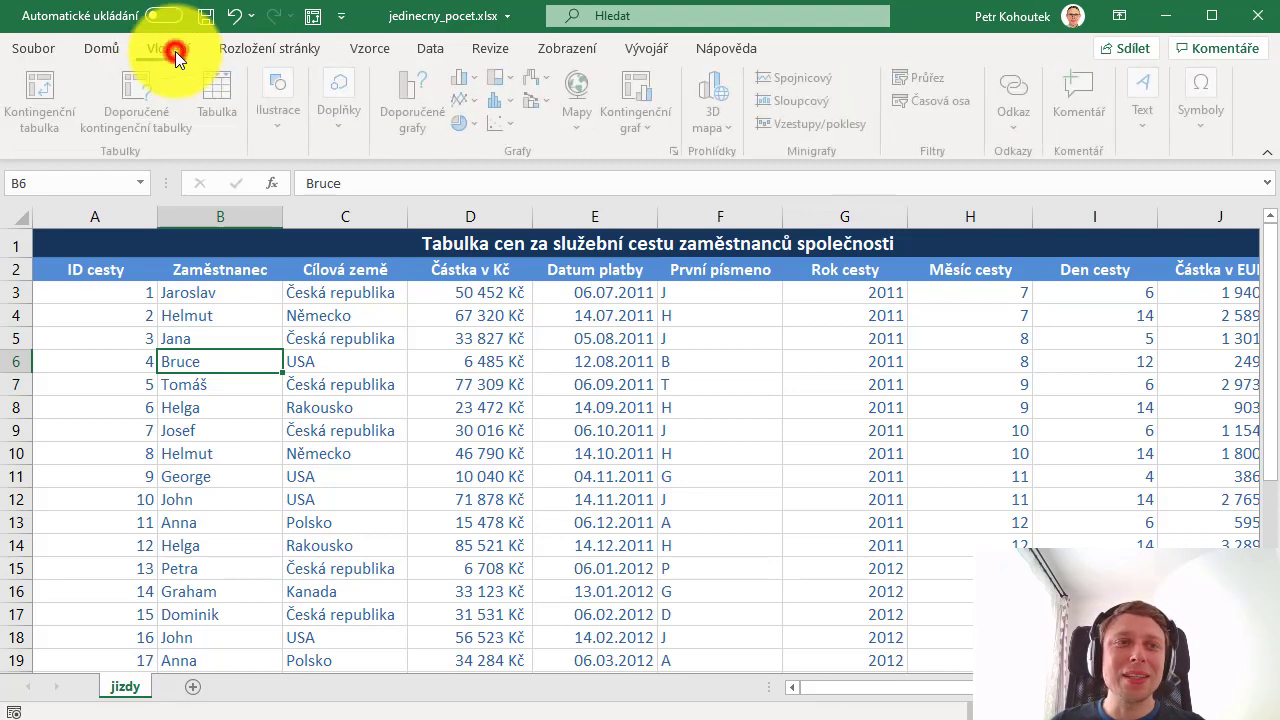
left_click(54, 92)
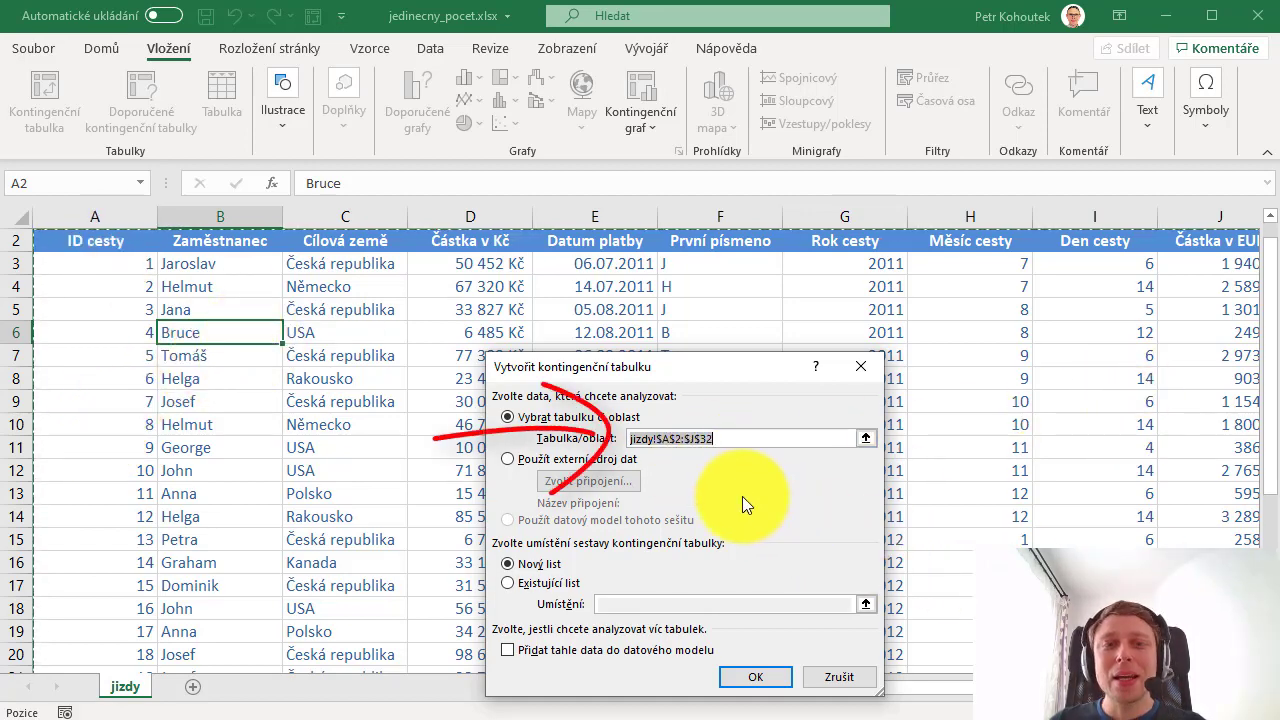
left_click_drag(635, 369, 571, 274)
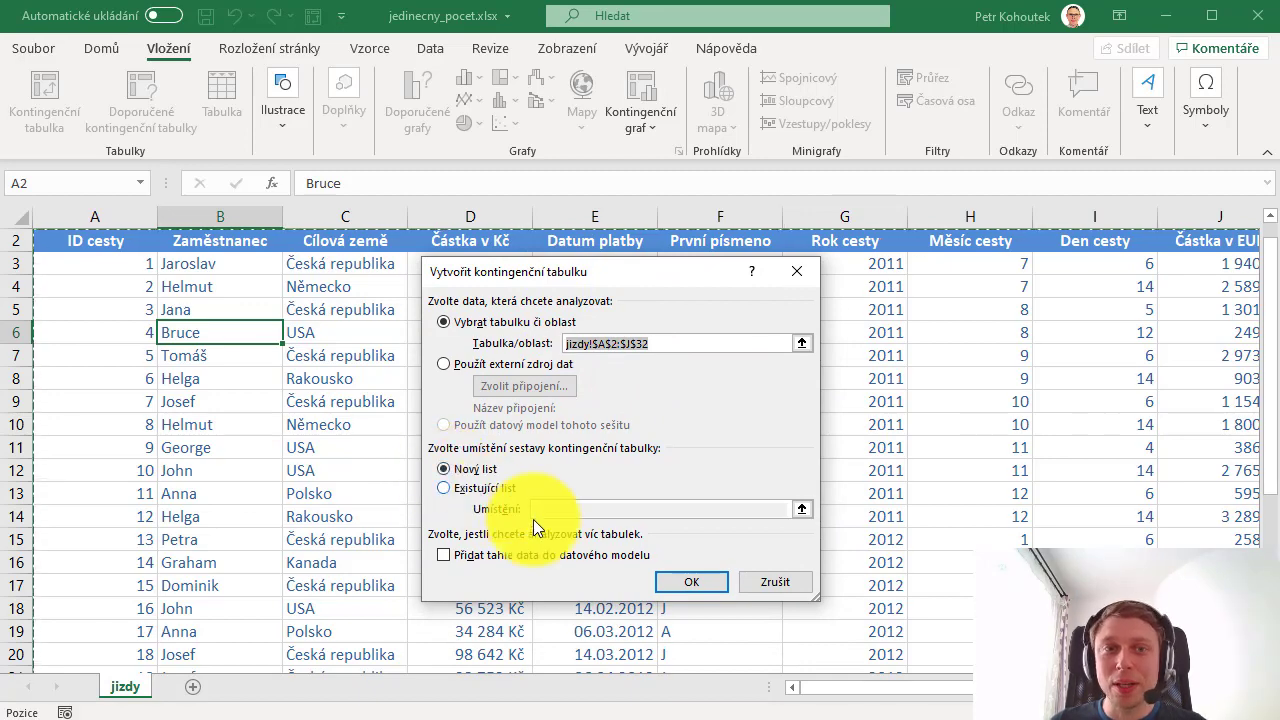
left_click(702, 582)
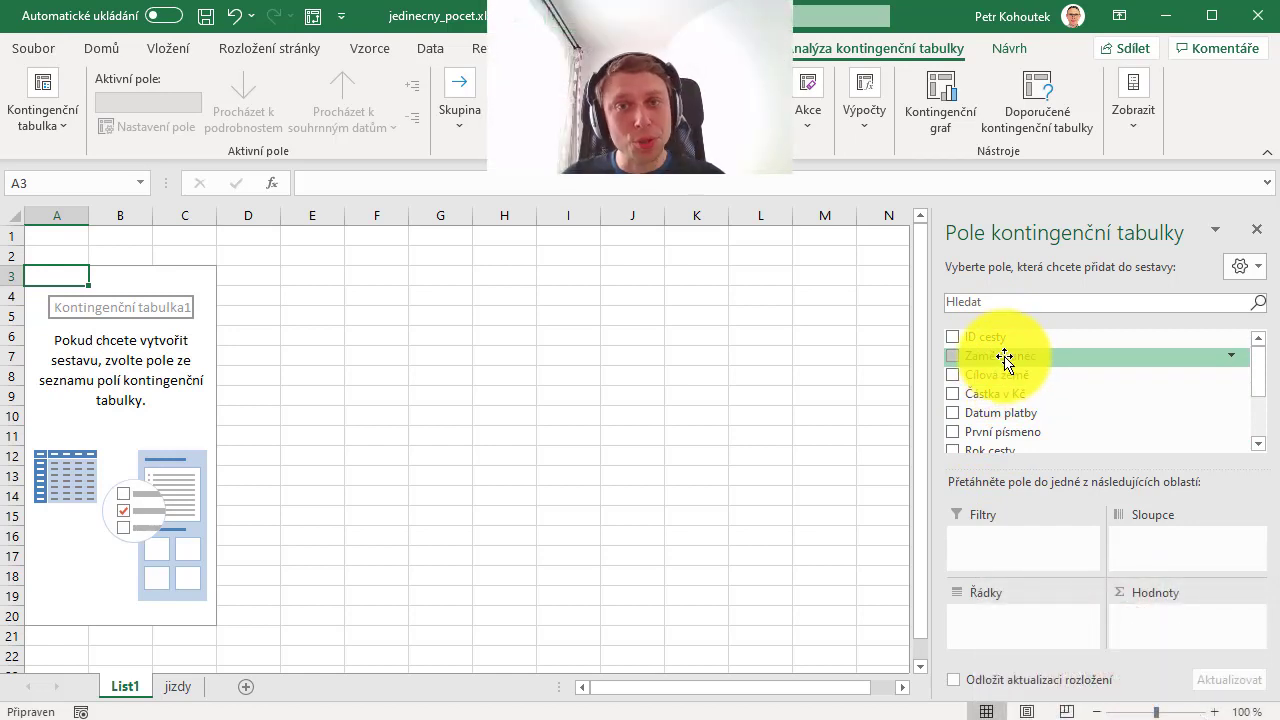
- Add Zaměstnanec to the pivot table's rows and Cílová země to its values
left_click_drag(1003, 357, 1001, 623)
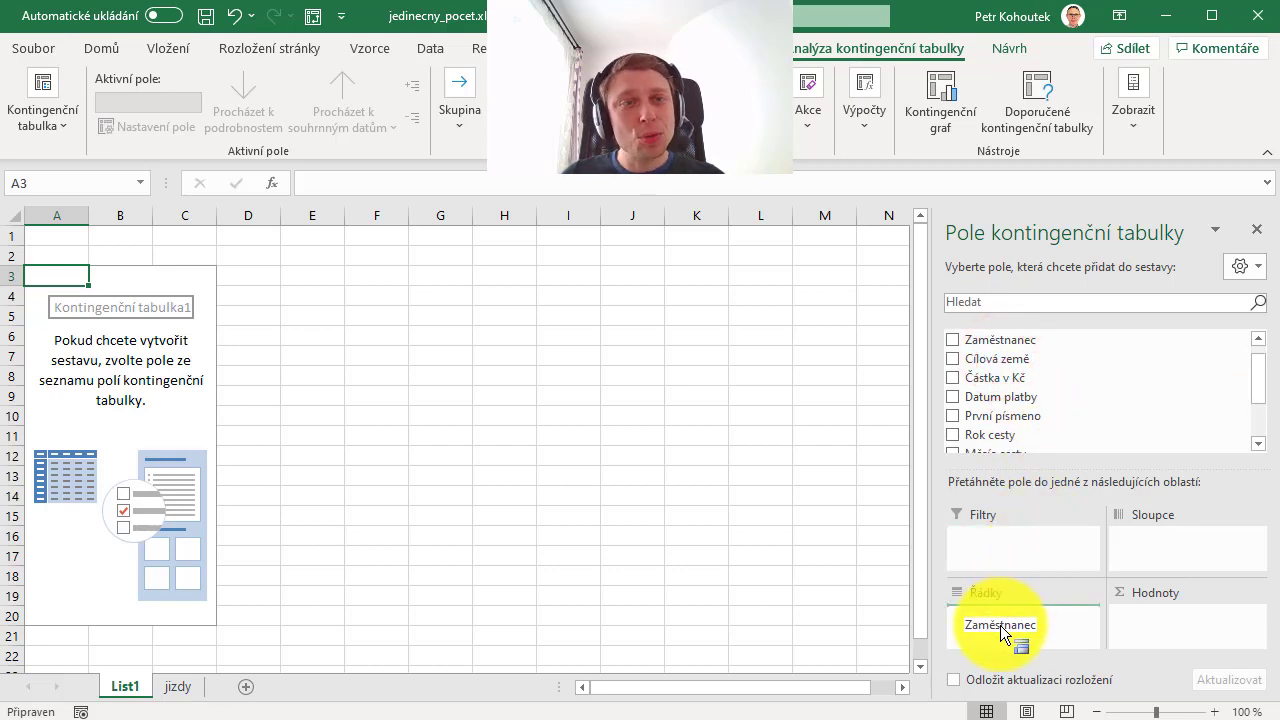
left_click_drag(1000, 625, 1000, 625)
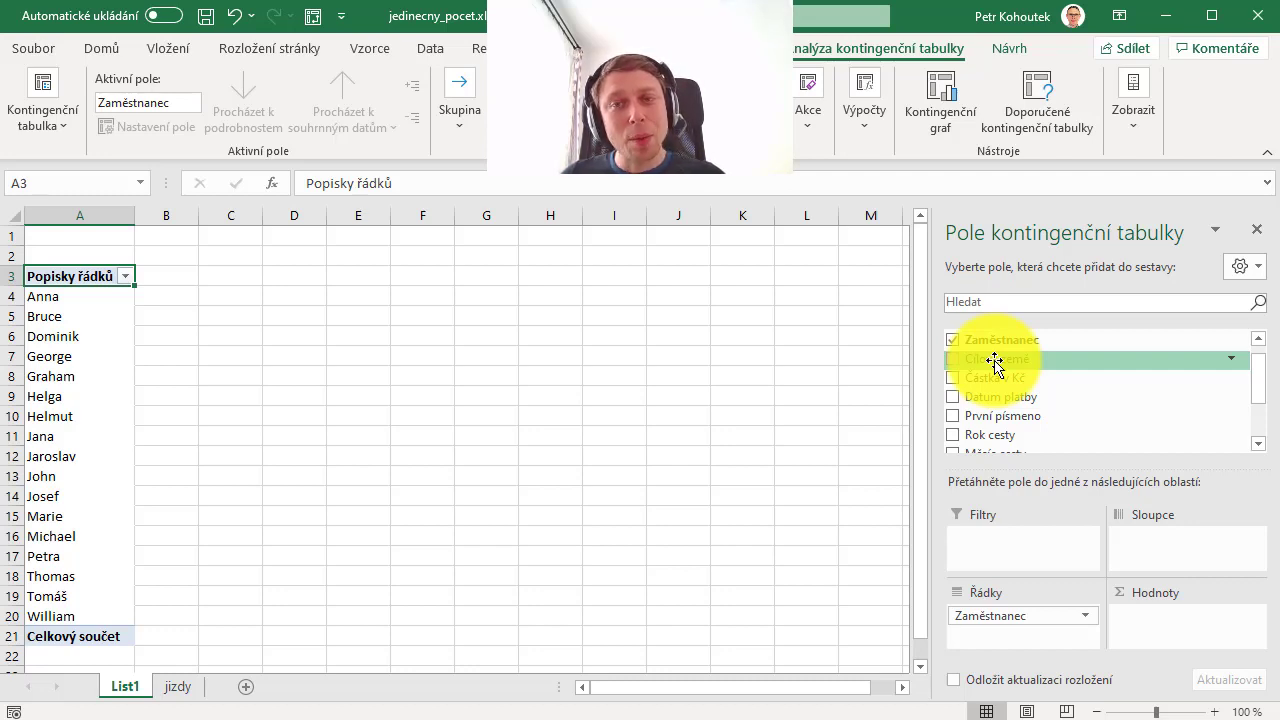
left_click_drag(995, 362, 1136, 626)
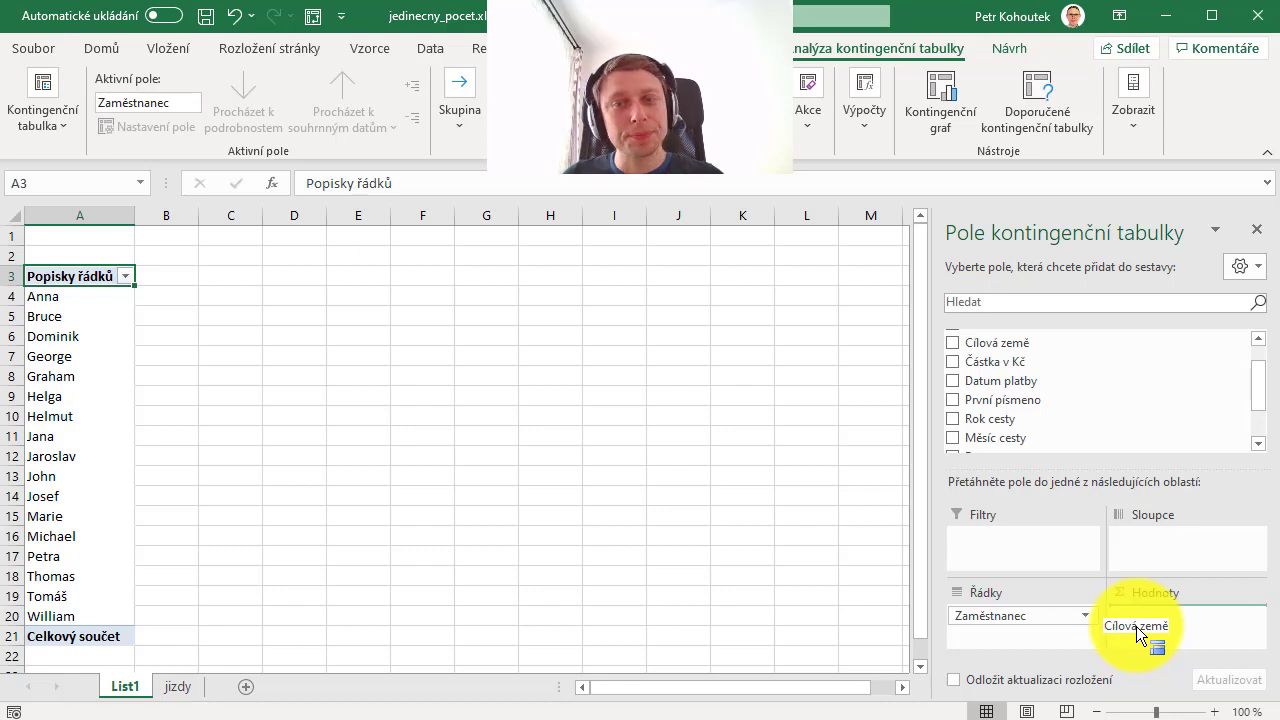
left_click_drag(1136, 626, 1136, 626)
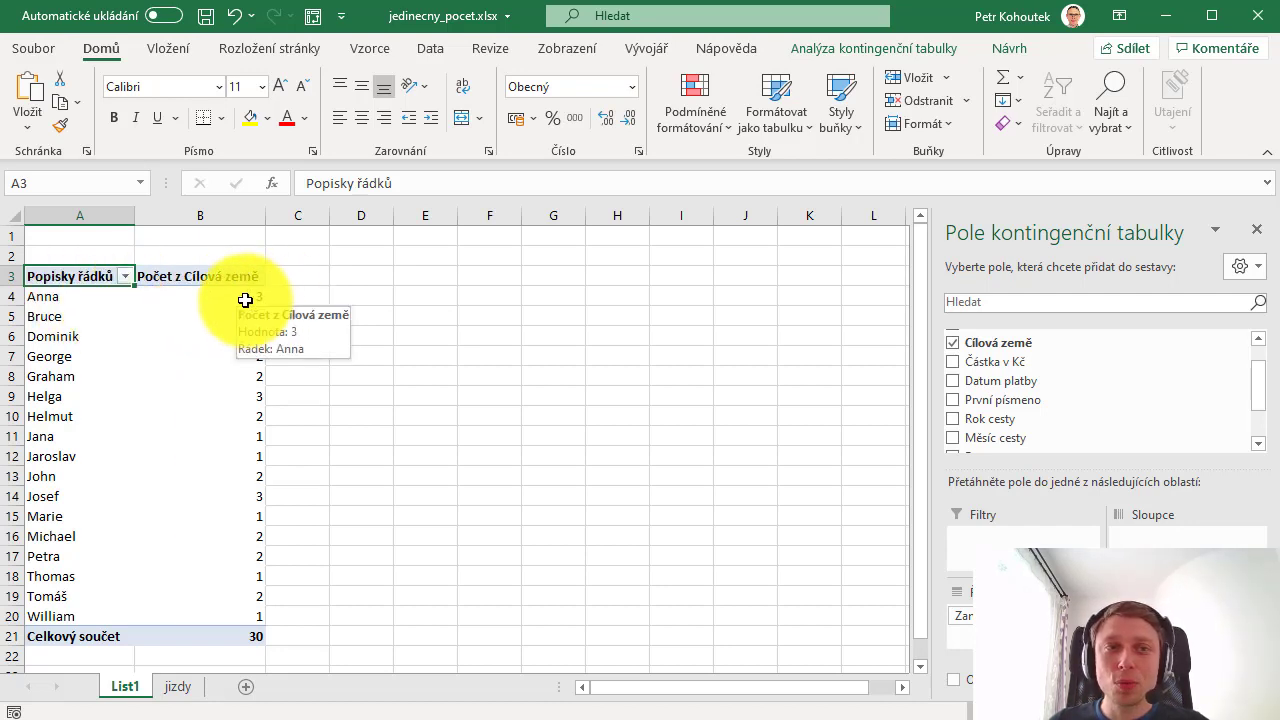
- Show the detail records behind the first employee's count in B4 and select their Cílová země entries
left_click(244, 297)
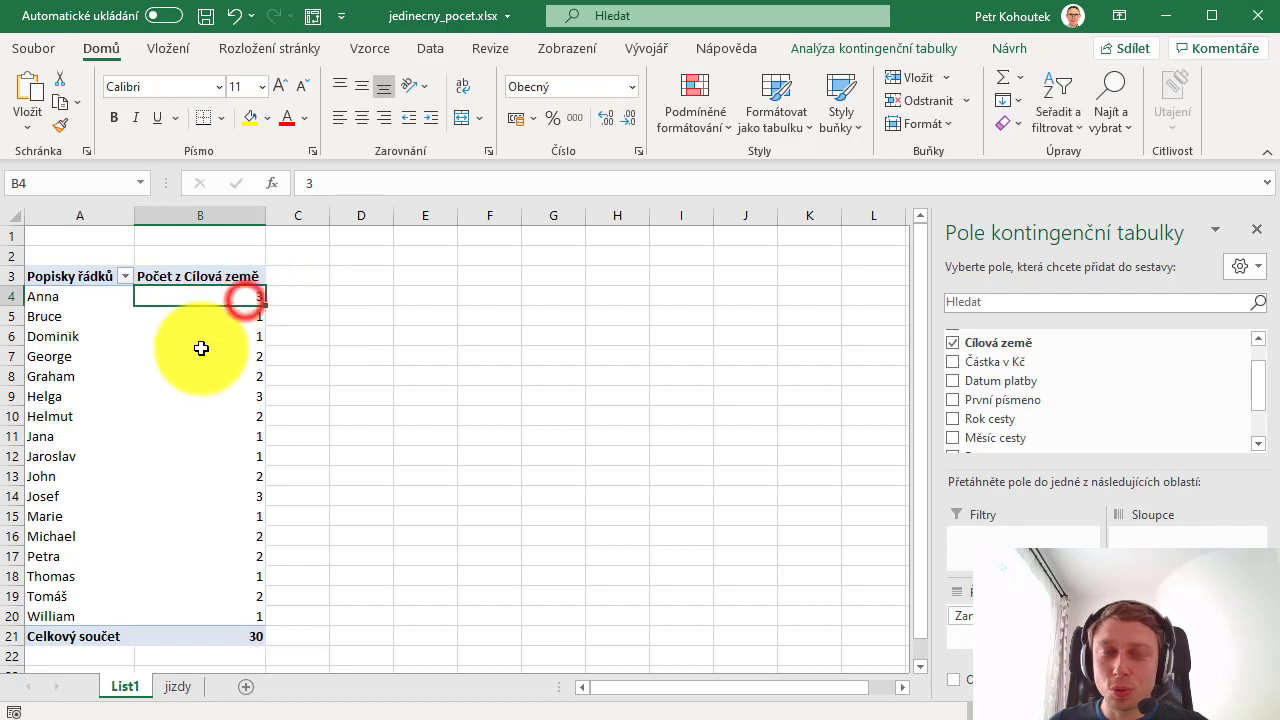
double_click(229, 293)
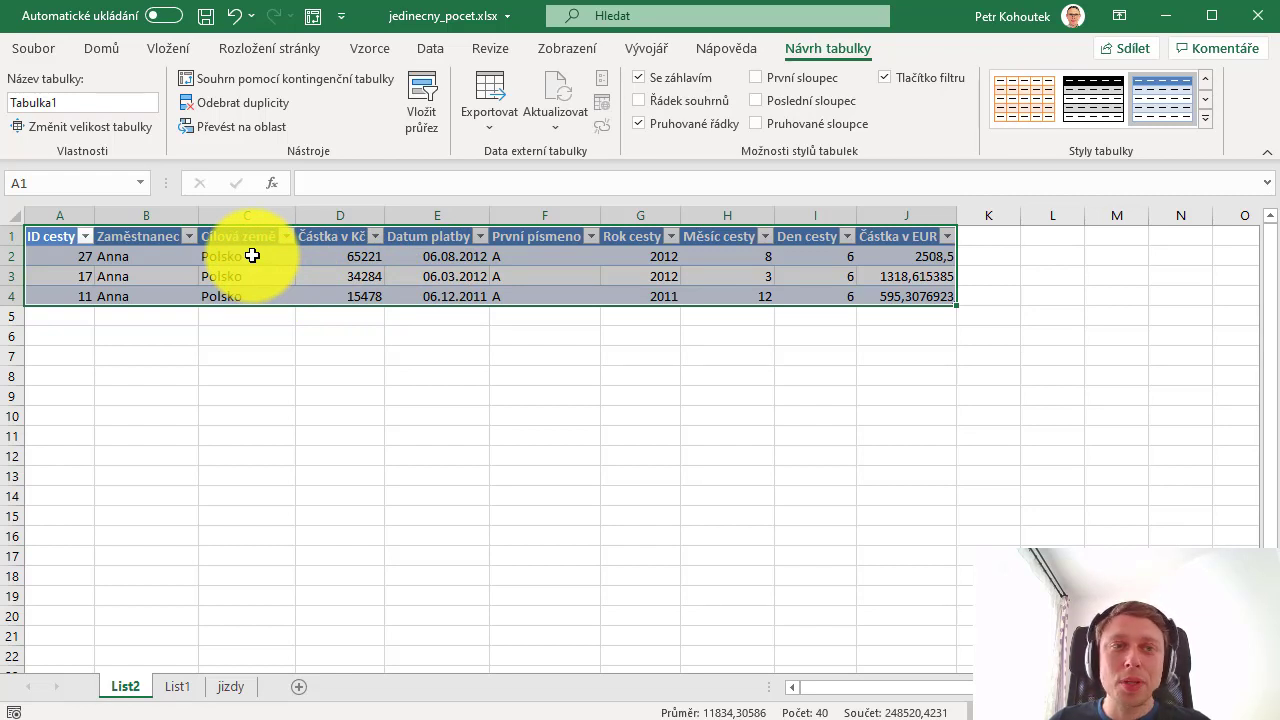
left_click_drag(263, 258, 265, 297)
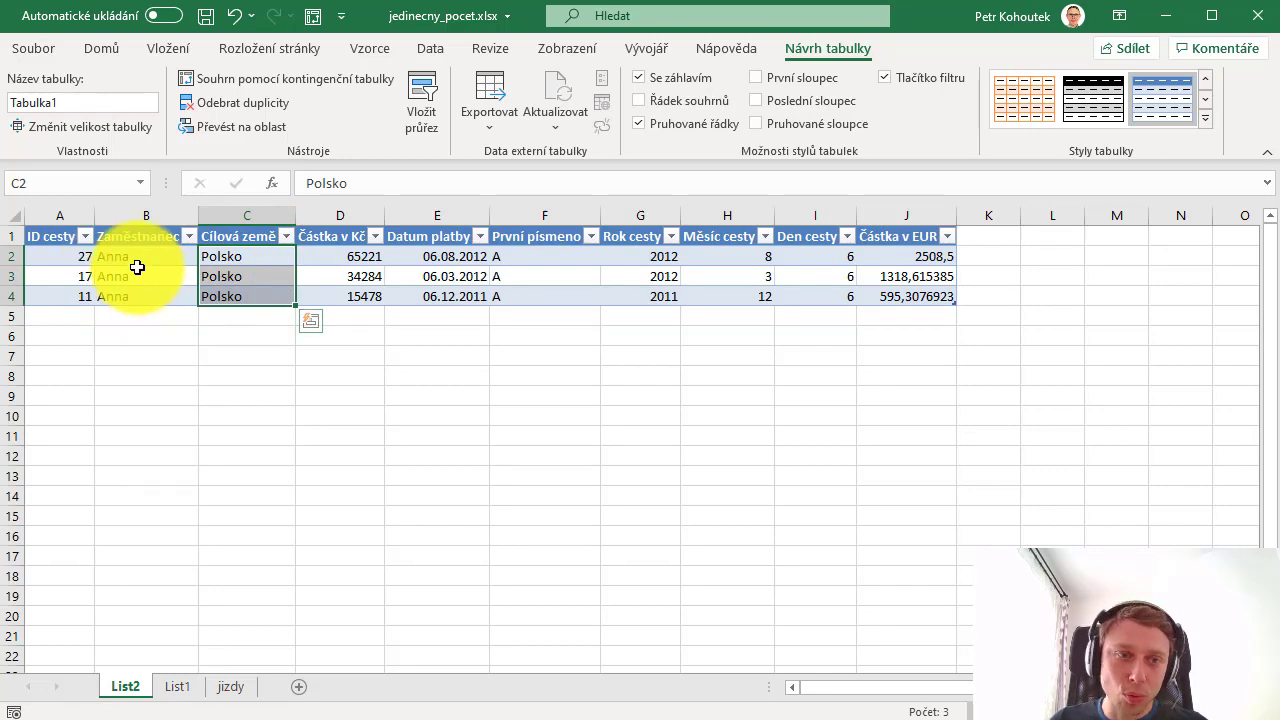
- Compare the pivot table's counts on List1 with the destination countries in the detail records on List2
left_click(178, 687)
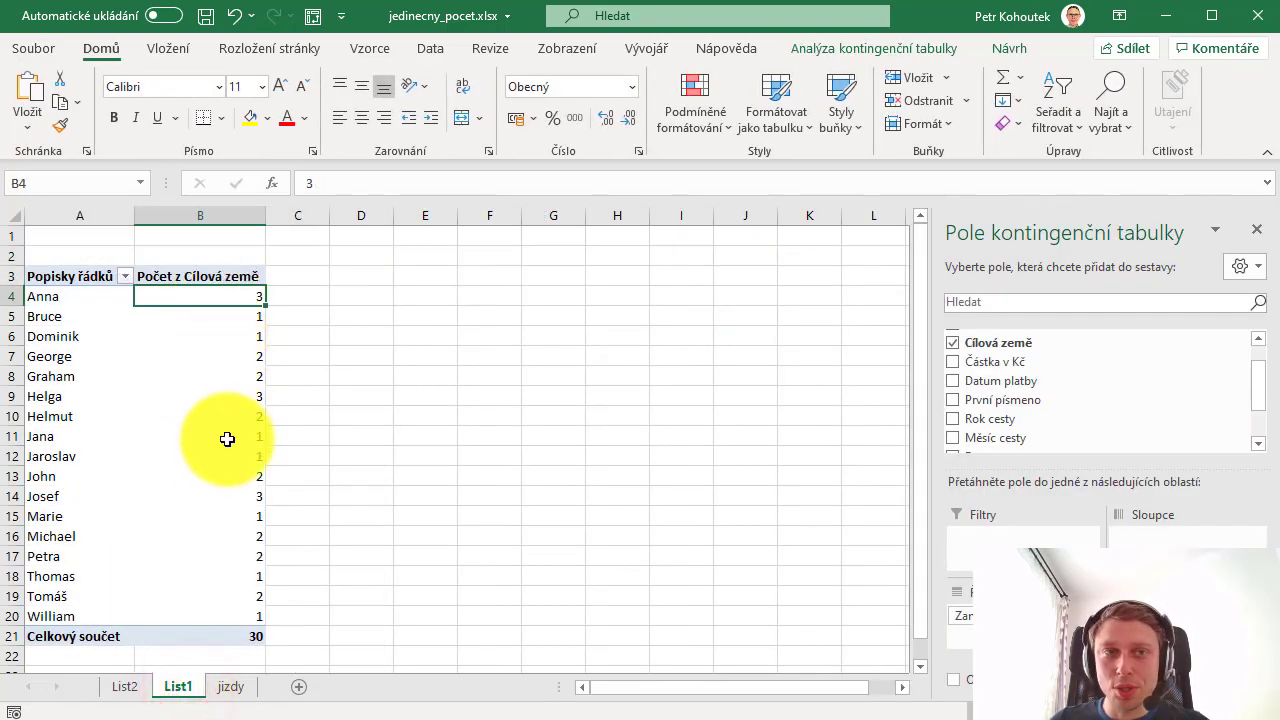
mouse_move(215, 458)
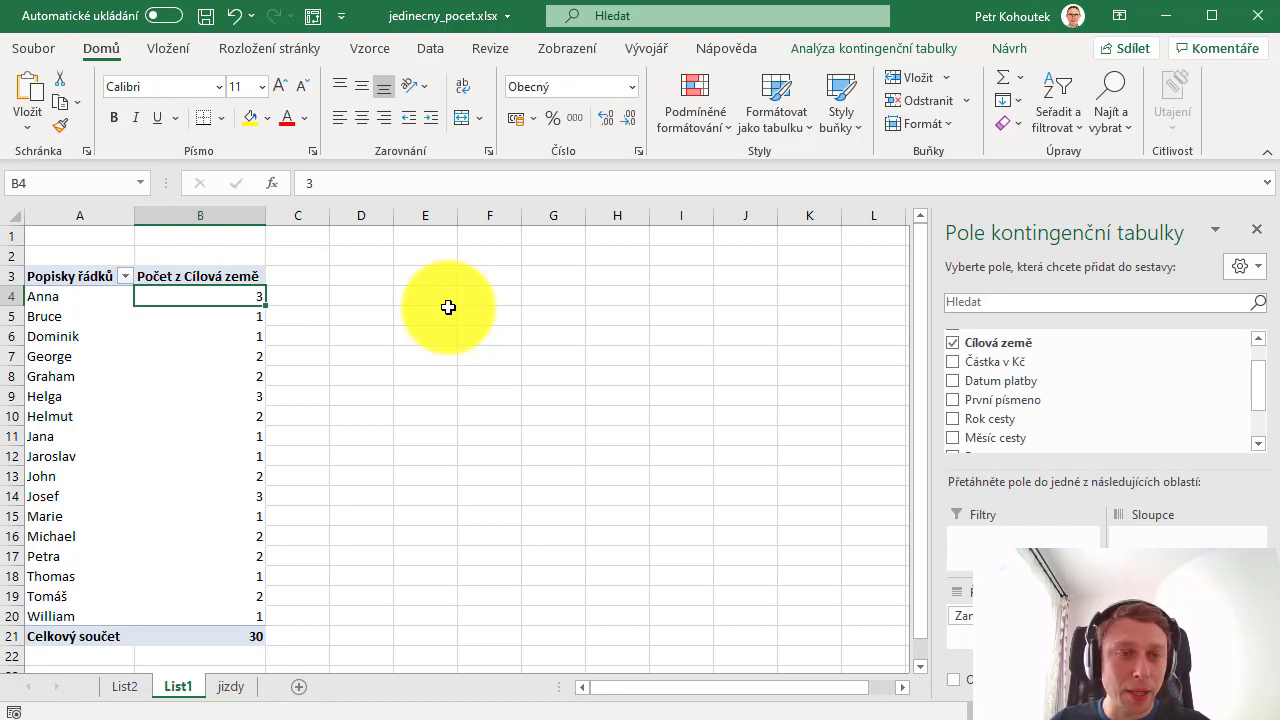
left_click(133, 692)
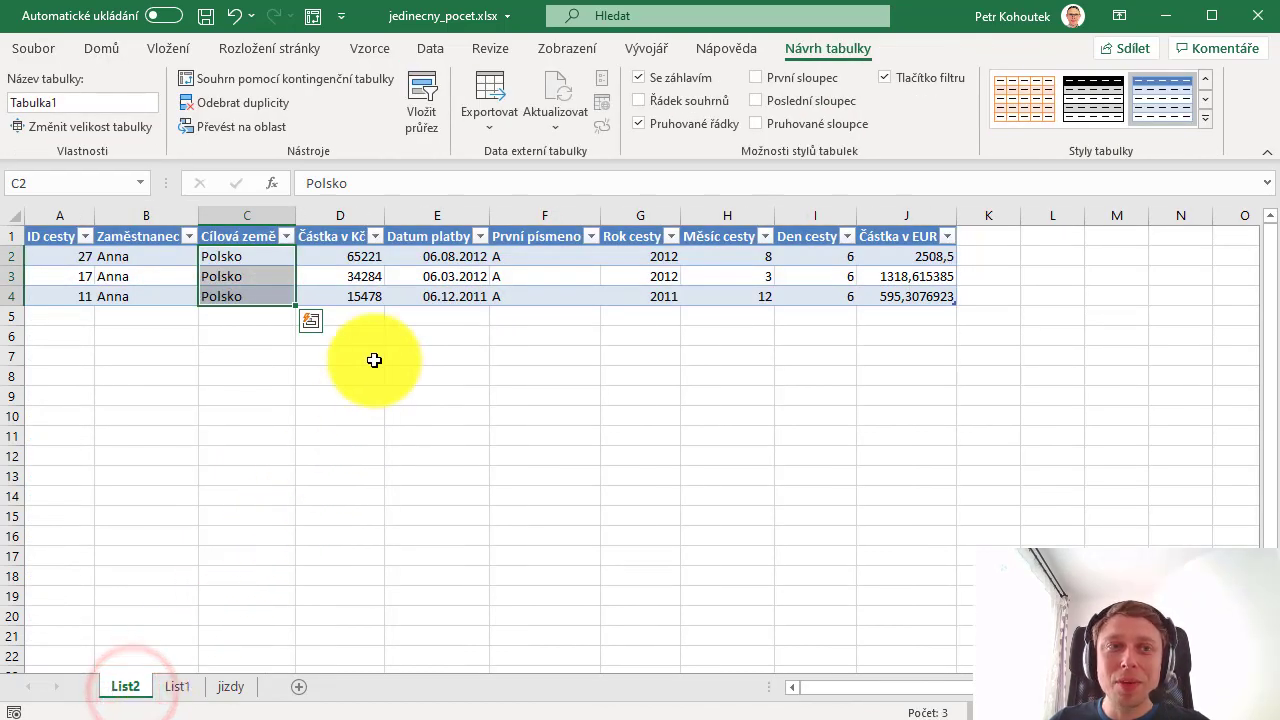
left_click(229, 251)
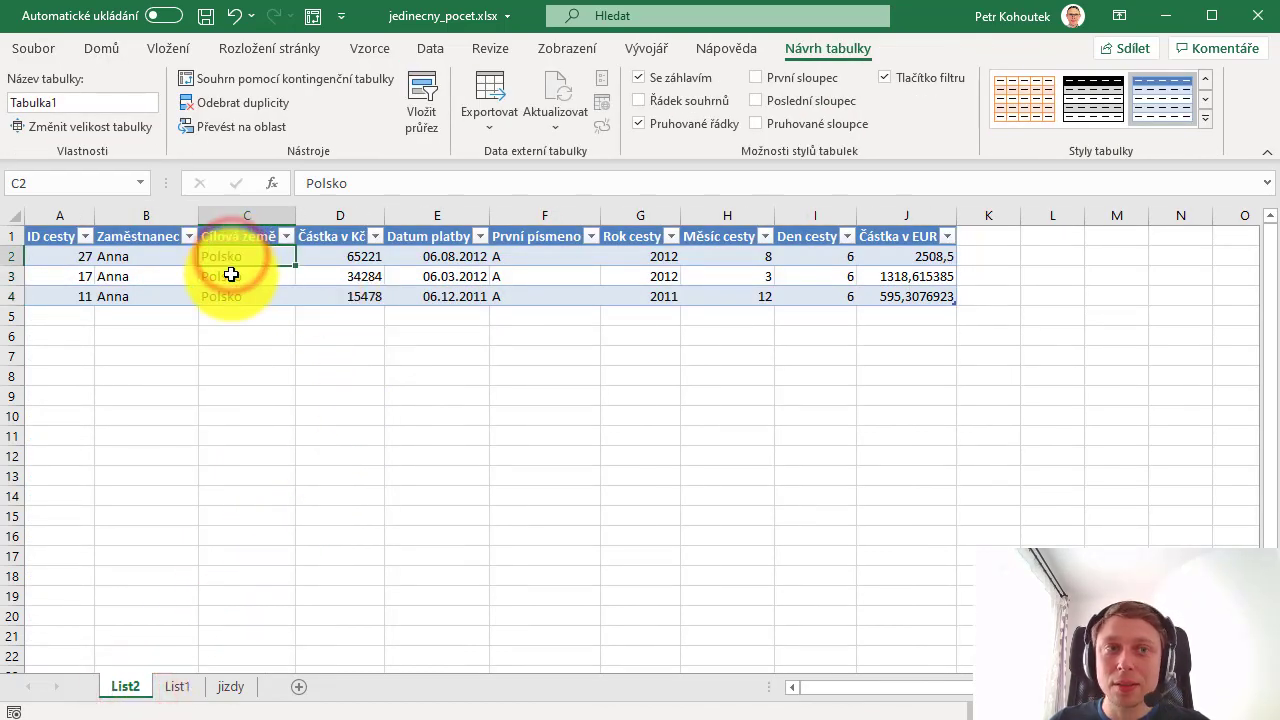
left_click(231, 275)
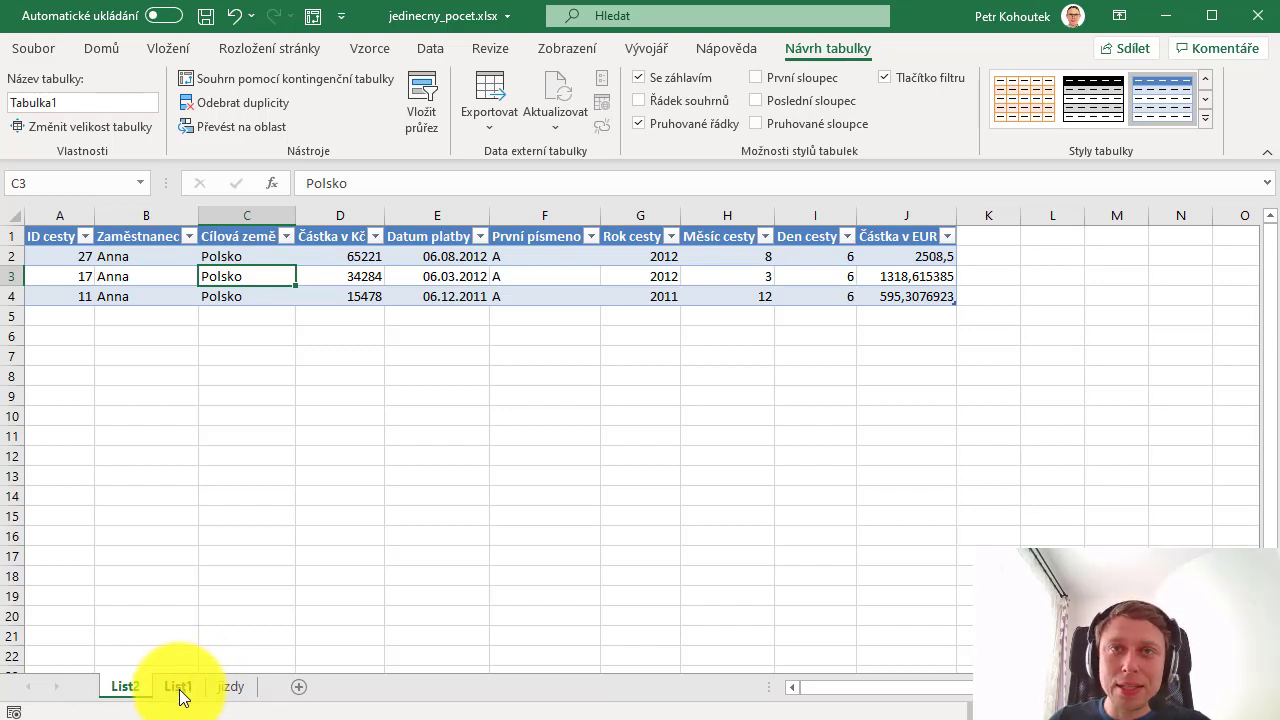
- Create a second pivot table from jizdy!$A$2:$J$32 at List1!$E$3, with the data added to the data model
left_click(231, 690)
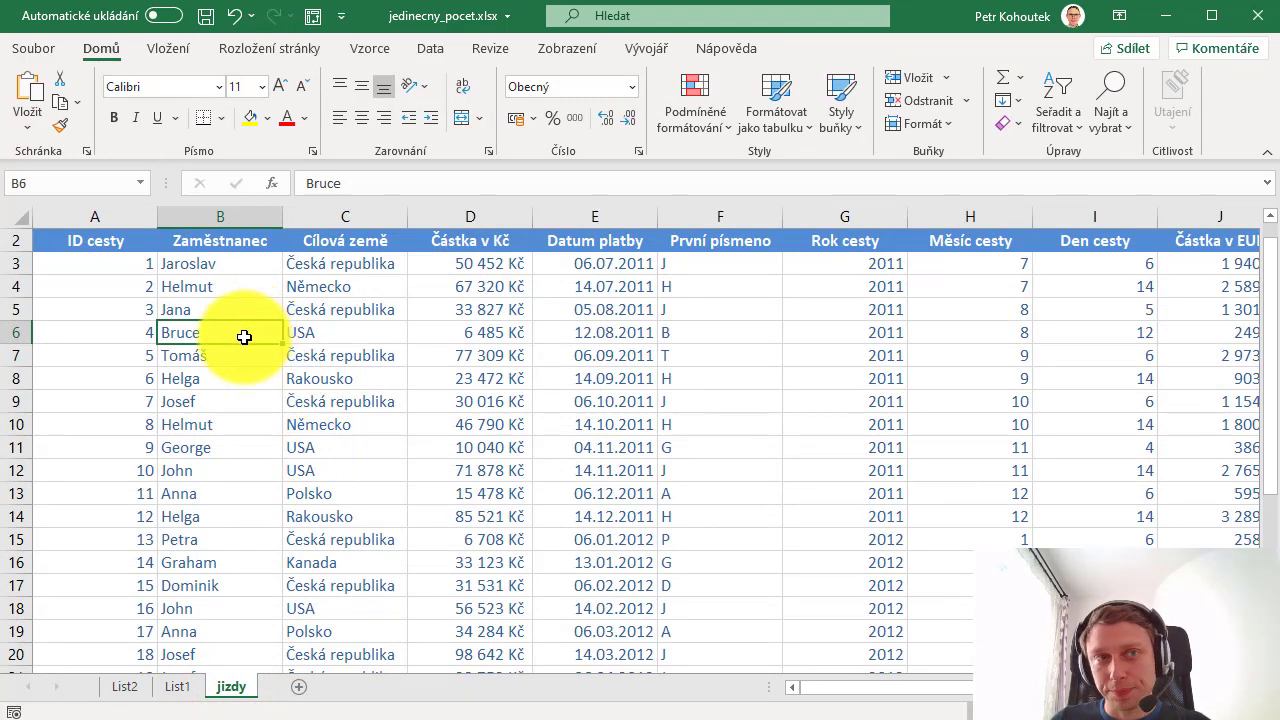
left_click(172, 54)
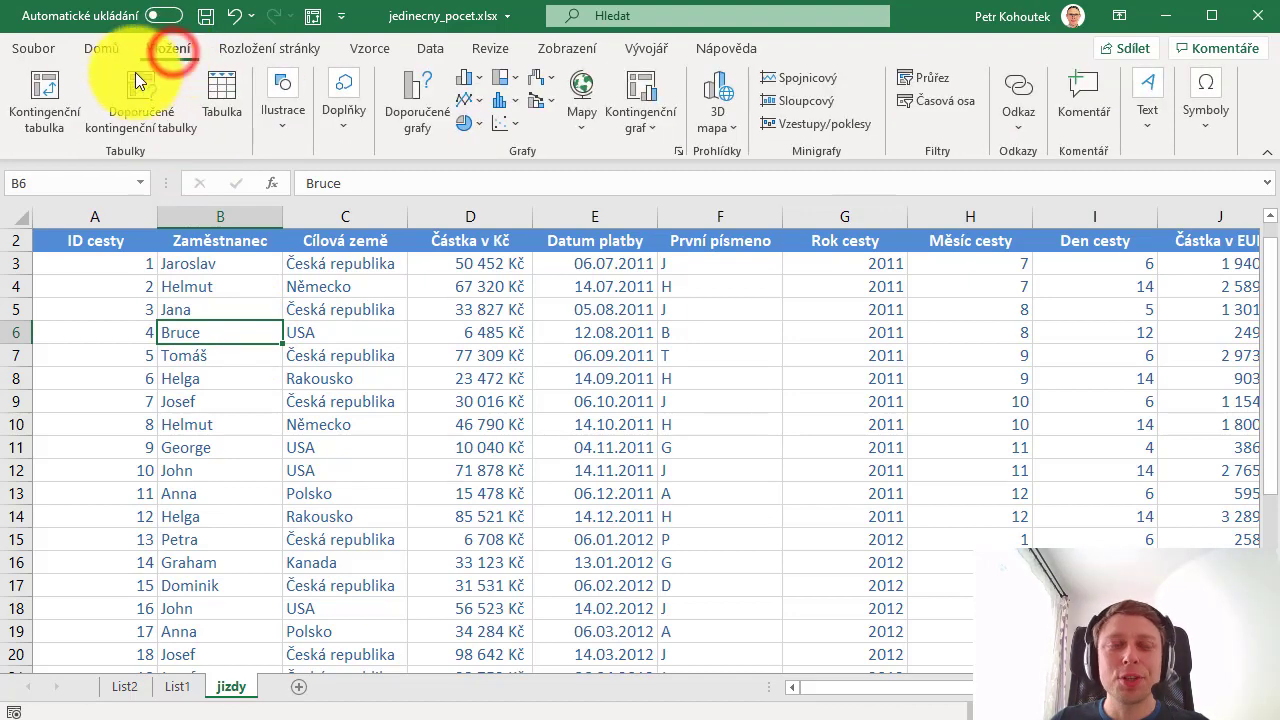
left_click(64, 91)
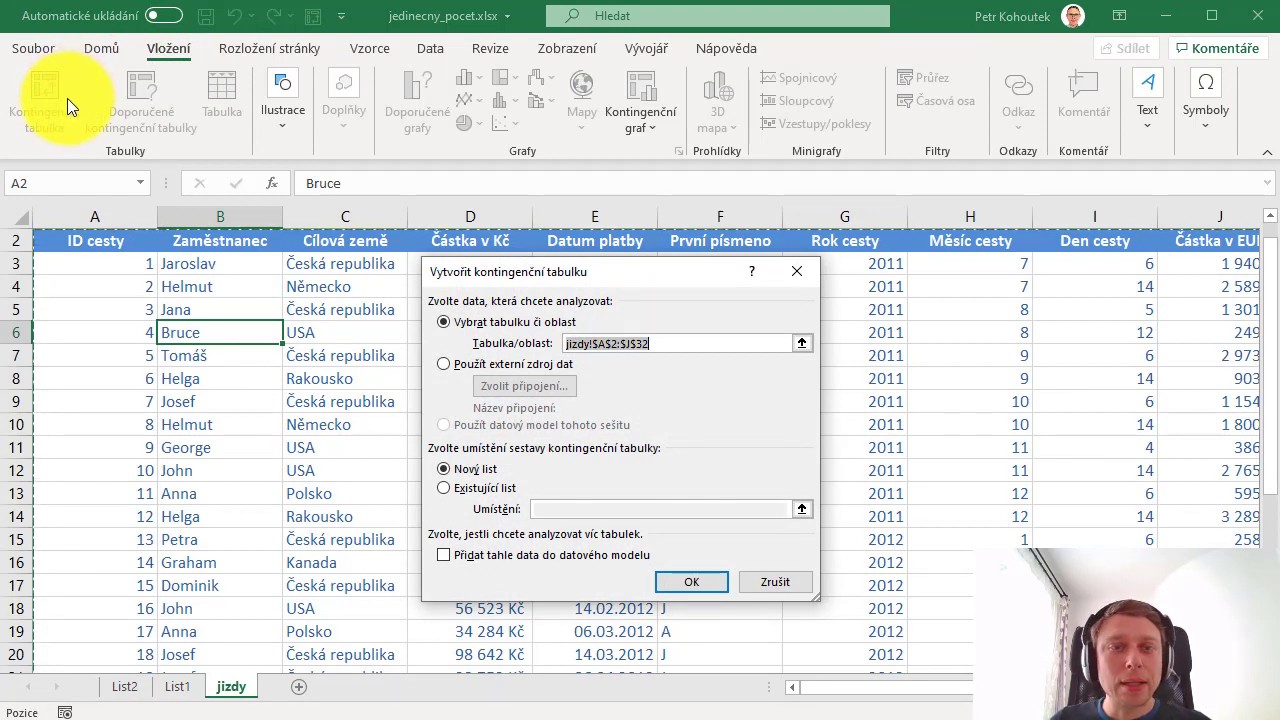
left_click(443, 554)
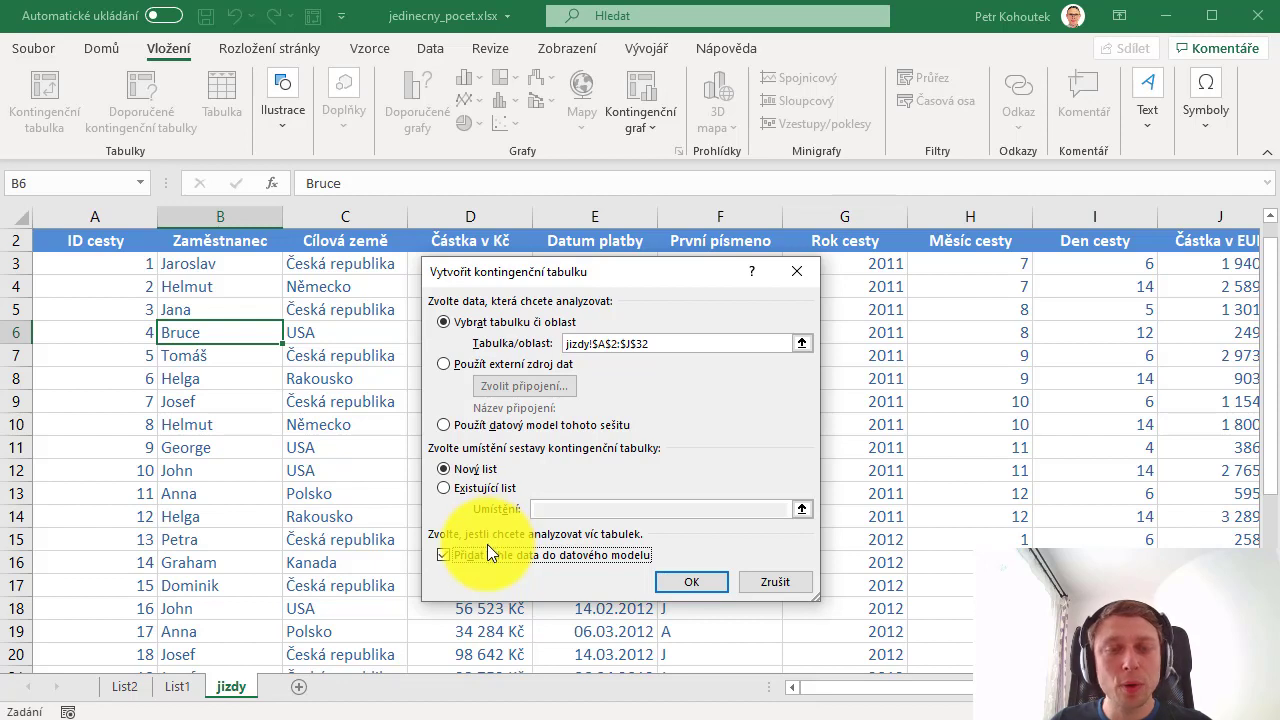
left_click(443, 487)
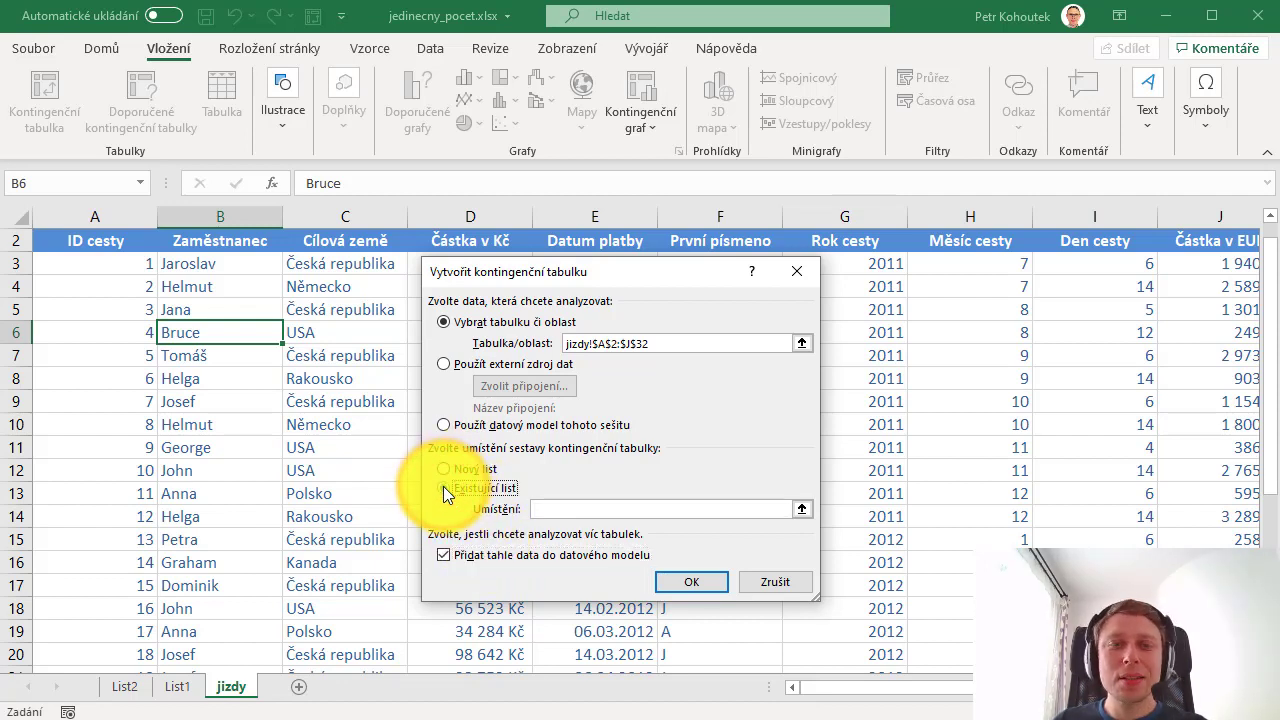
left_click(549, 508)
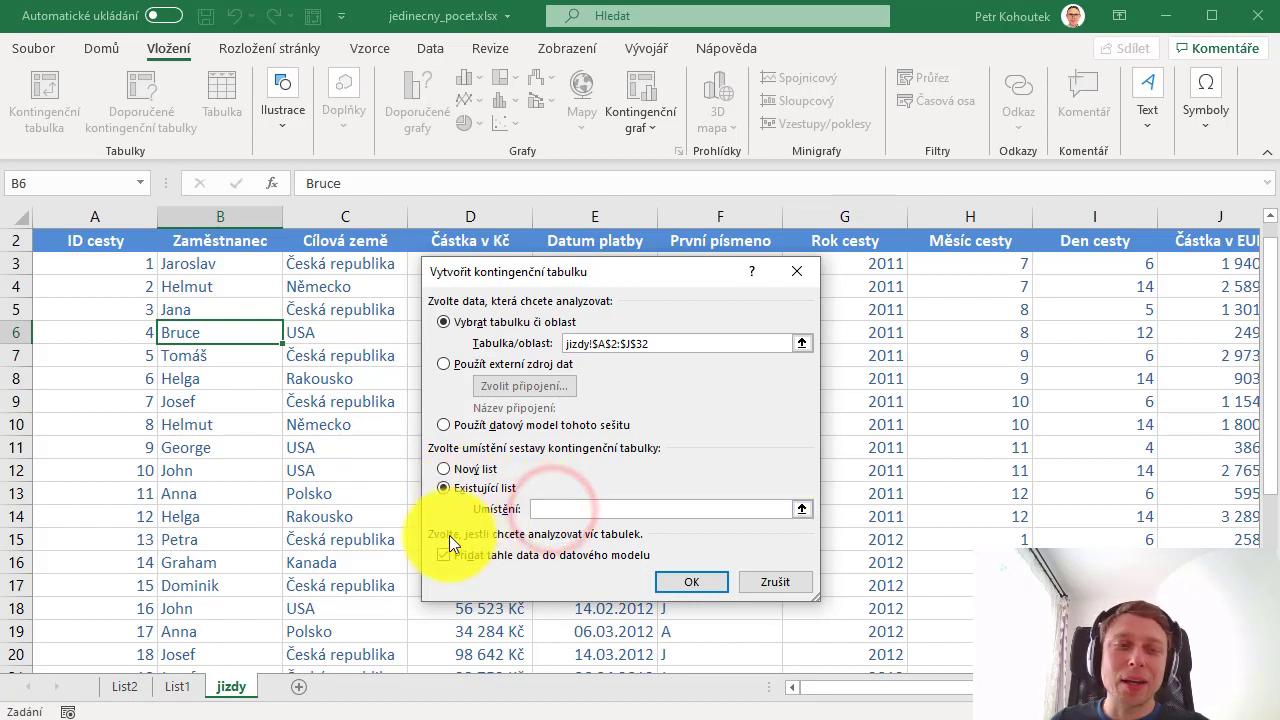
left_click(174, 690)
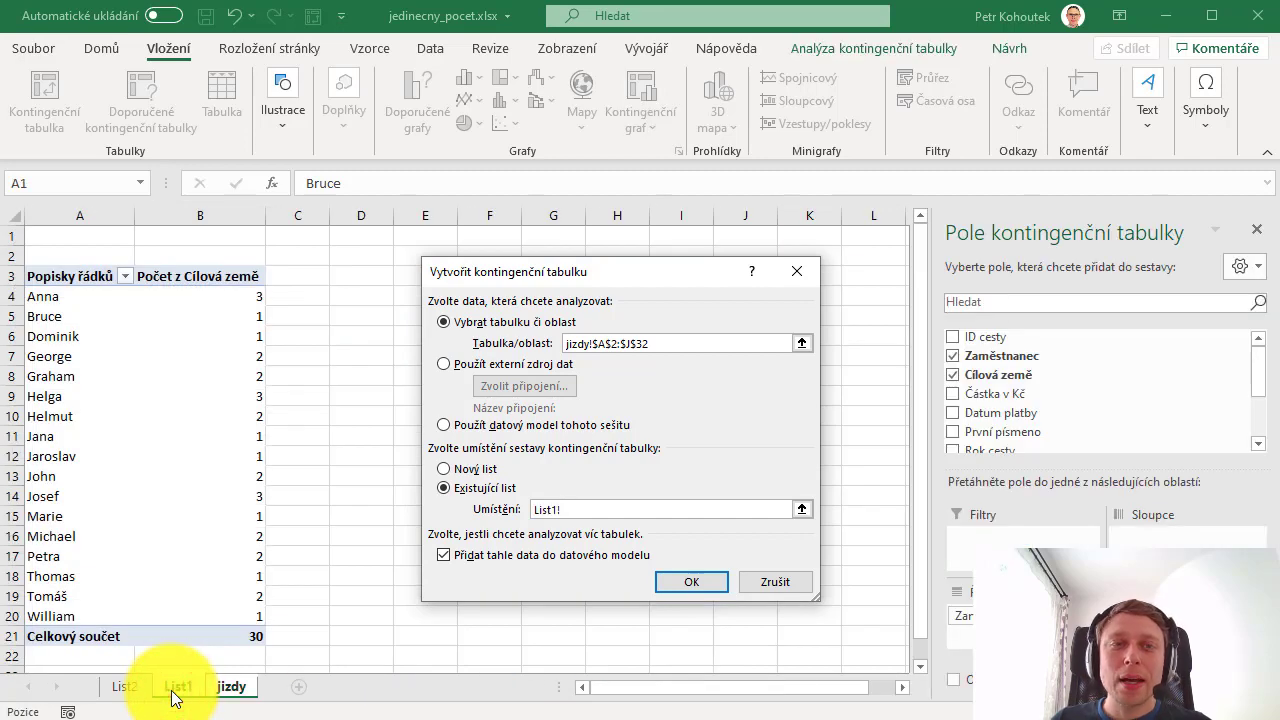
left_click(405, 279)
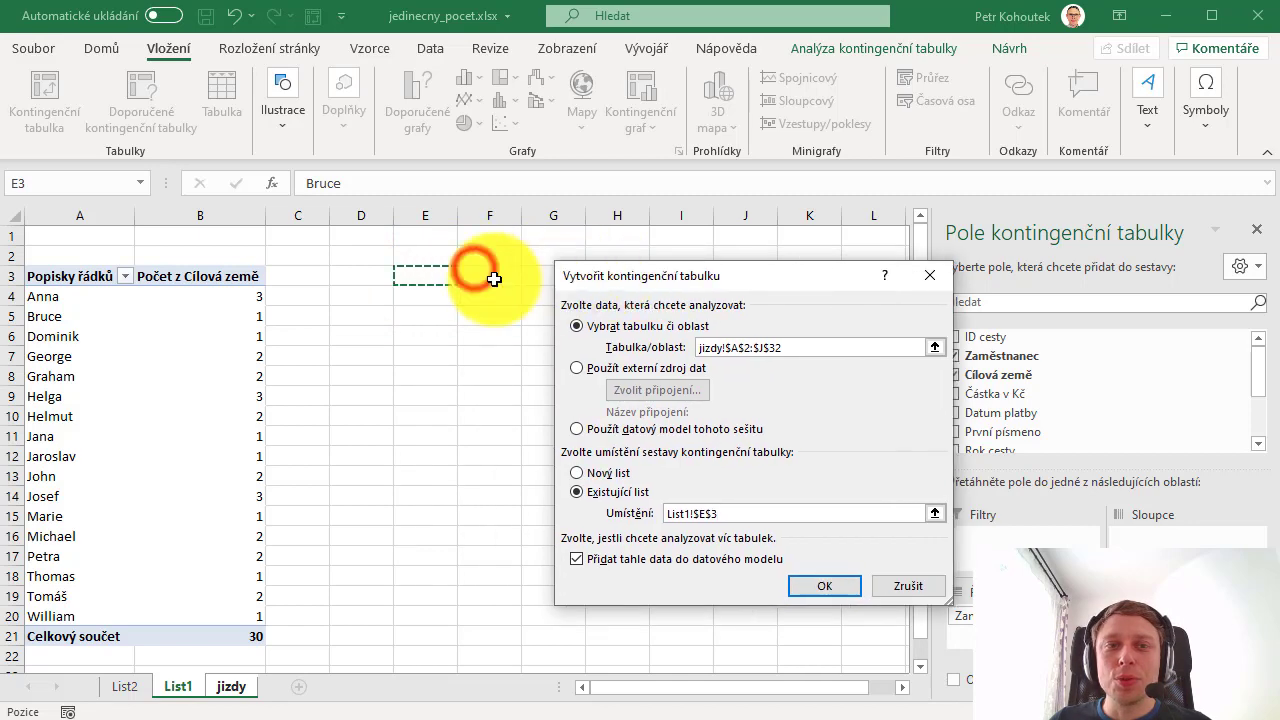
left_click_drag(640, 271, 572, 254)
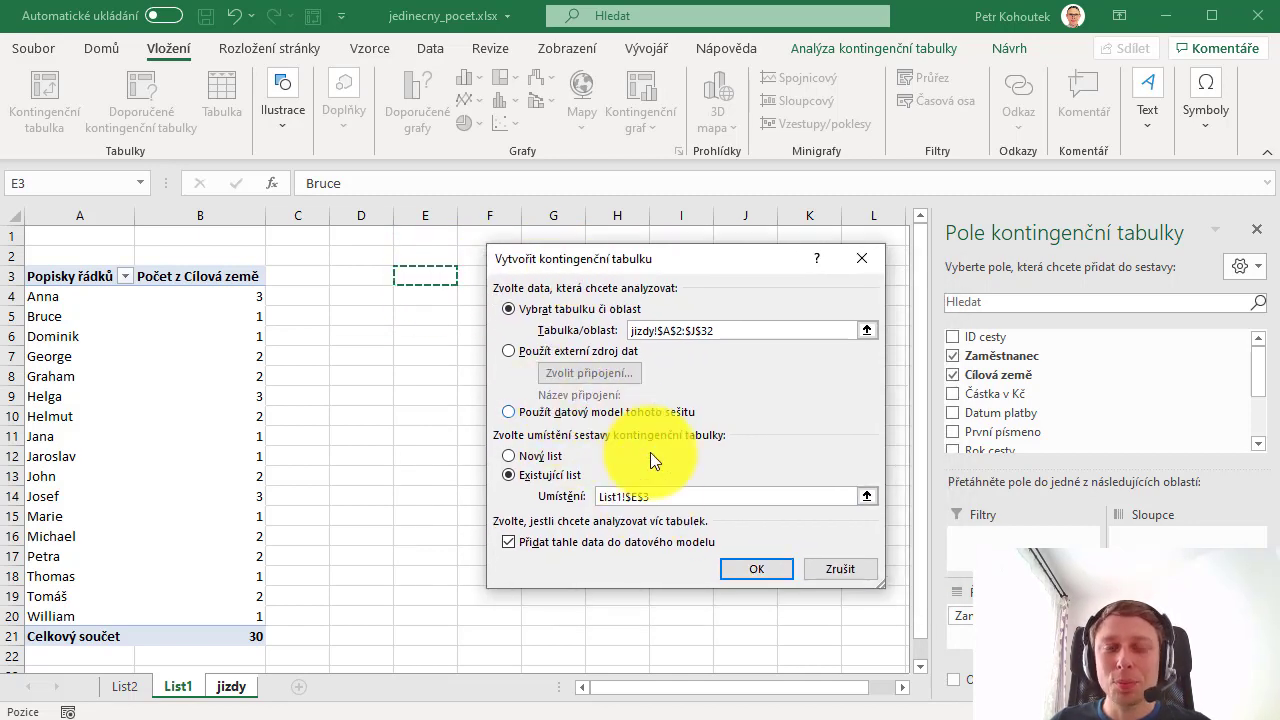
left_click(750, 574)
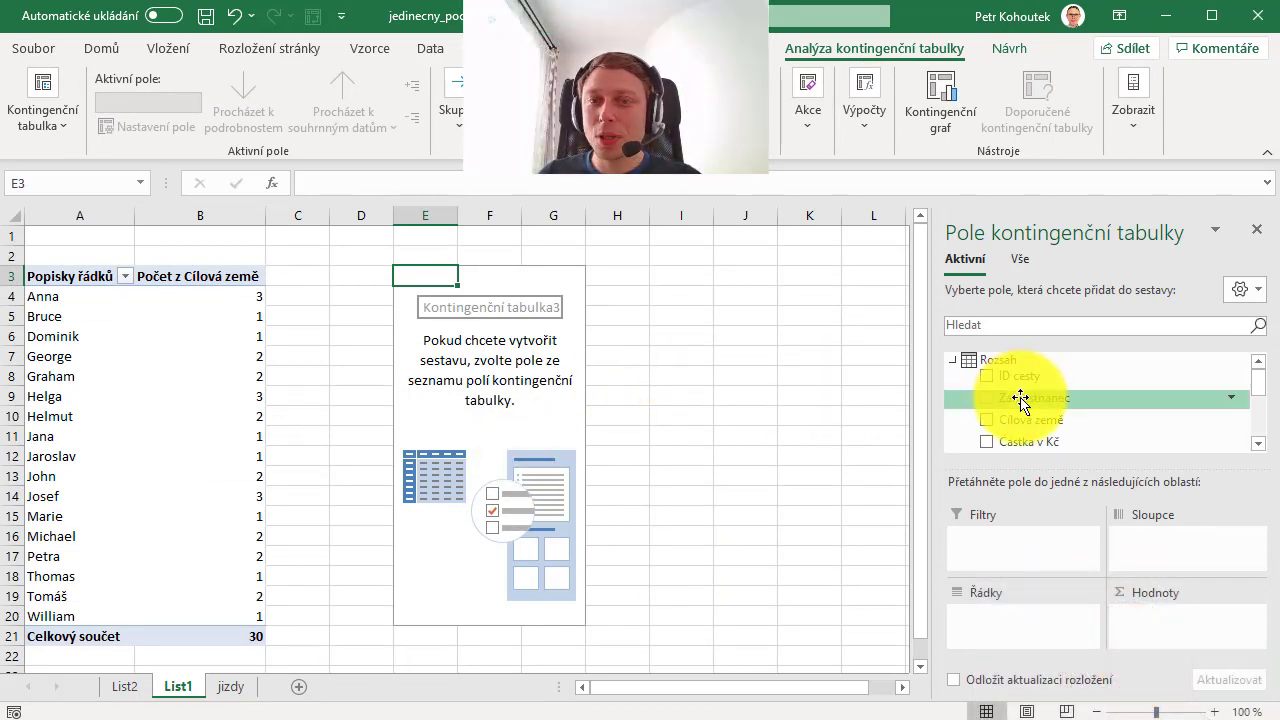
- Add Zaměstnanec to the rows and Cílová země to the values of the second pivot table
left_click_drag(1020, 400, 1008, 620)
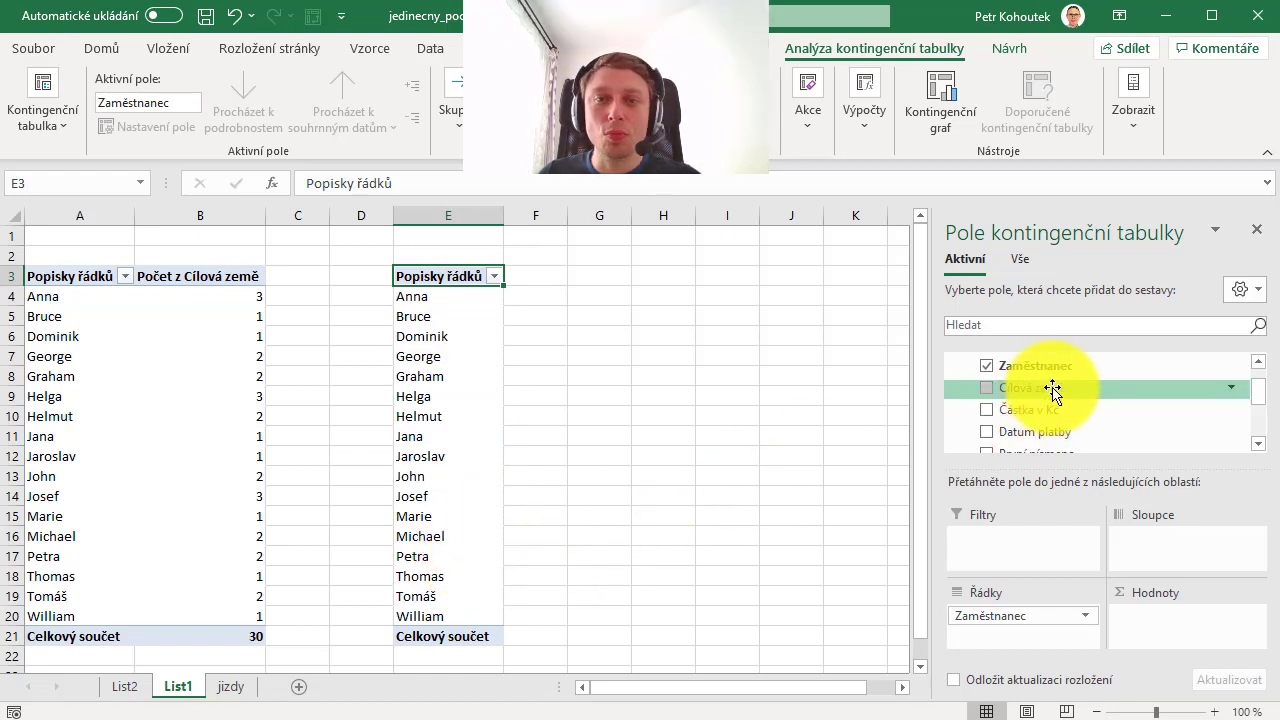
left_click_drag(1052, 390, 1148, 625)
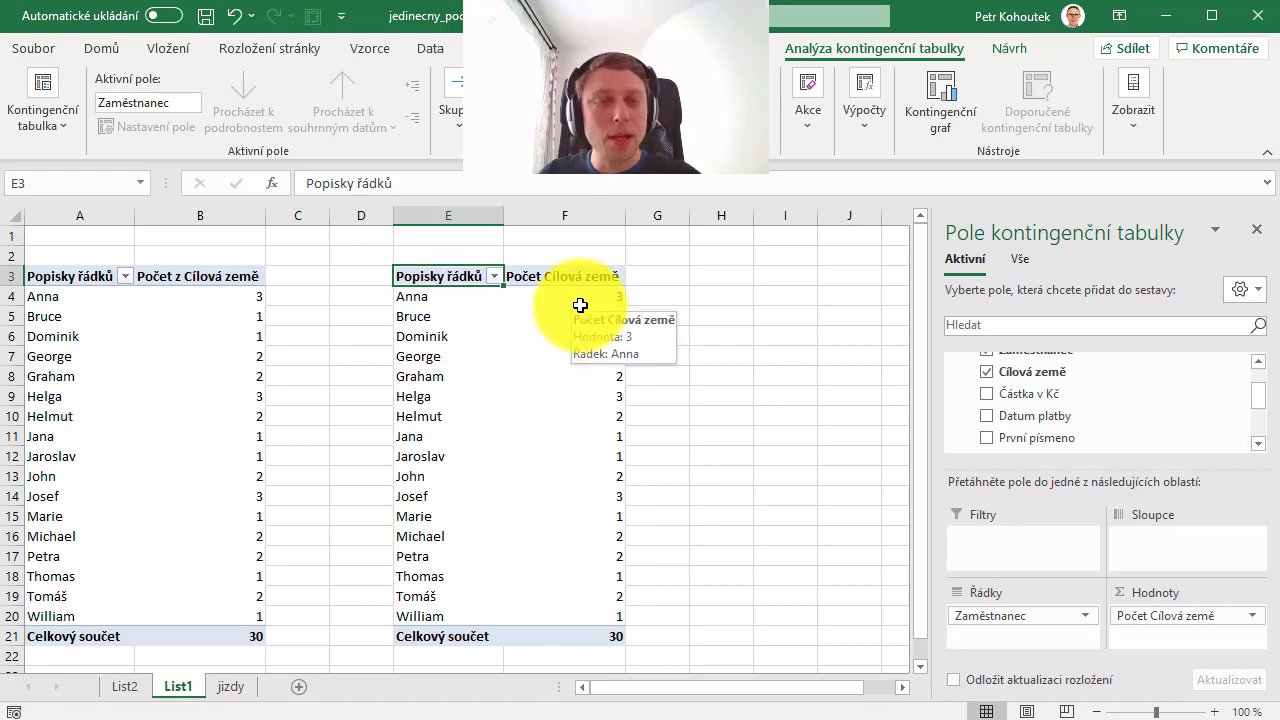
left_click(541, 349)
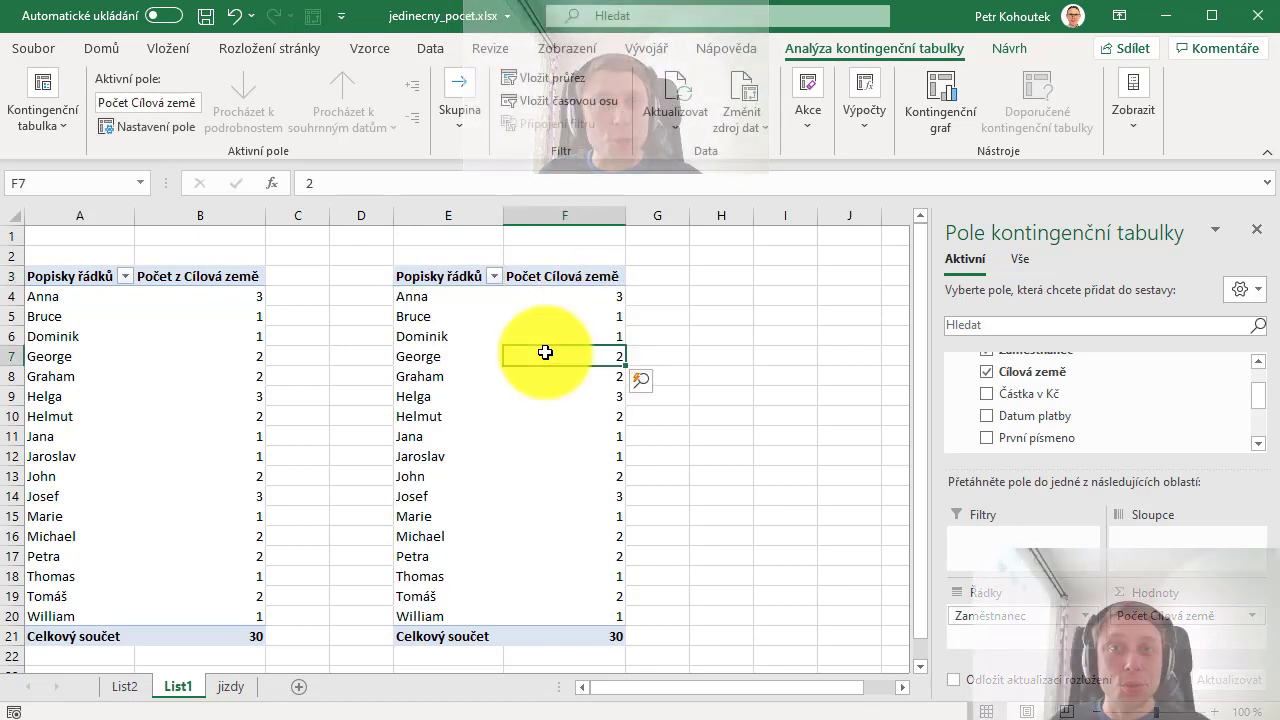
- Change the summary calculation of Cílová země in the second pivot table to Jednoznačný počet
right_click(529, 297)
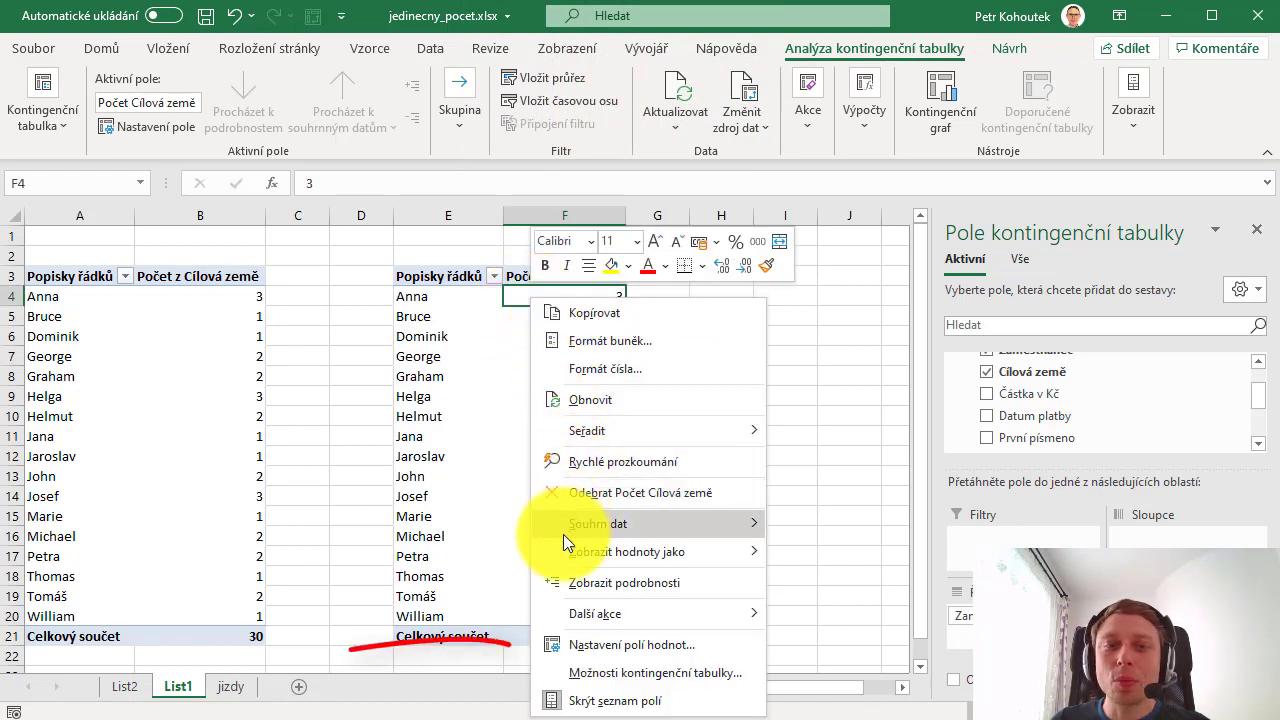
left_click(568, 647)
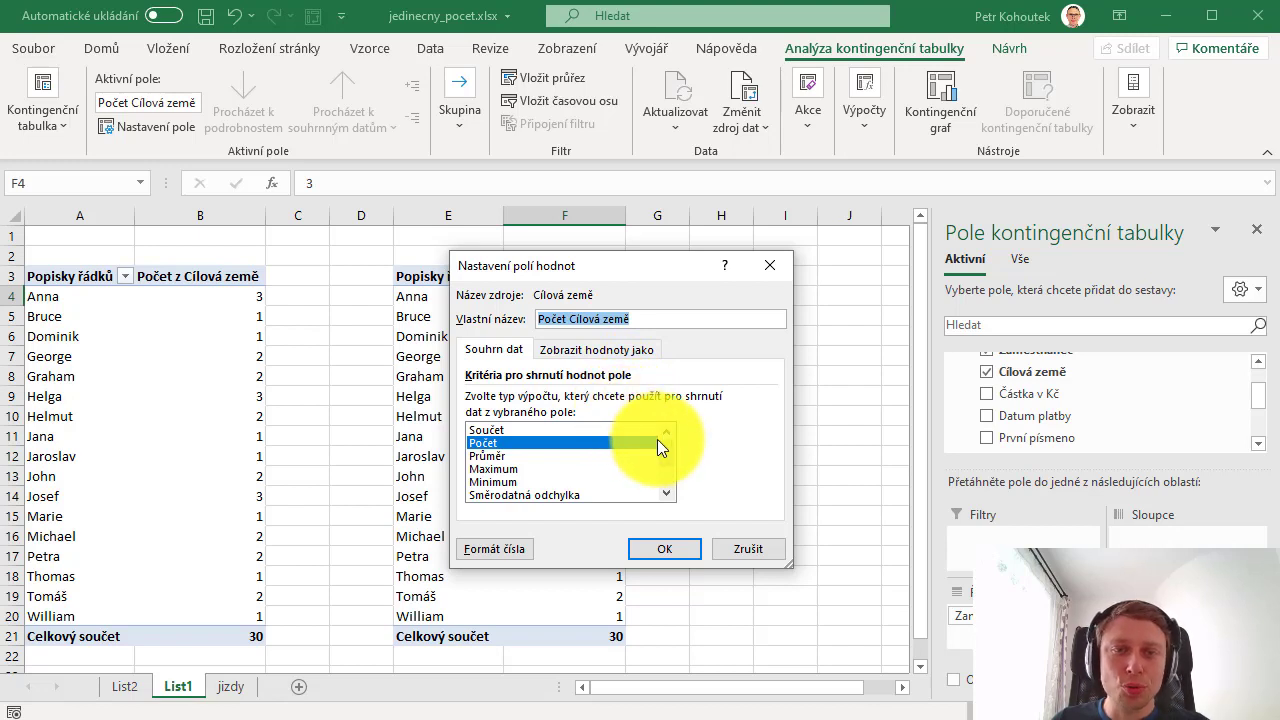
left_click_drag(667, 450, 662, 483)
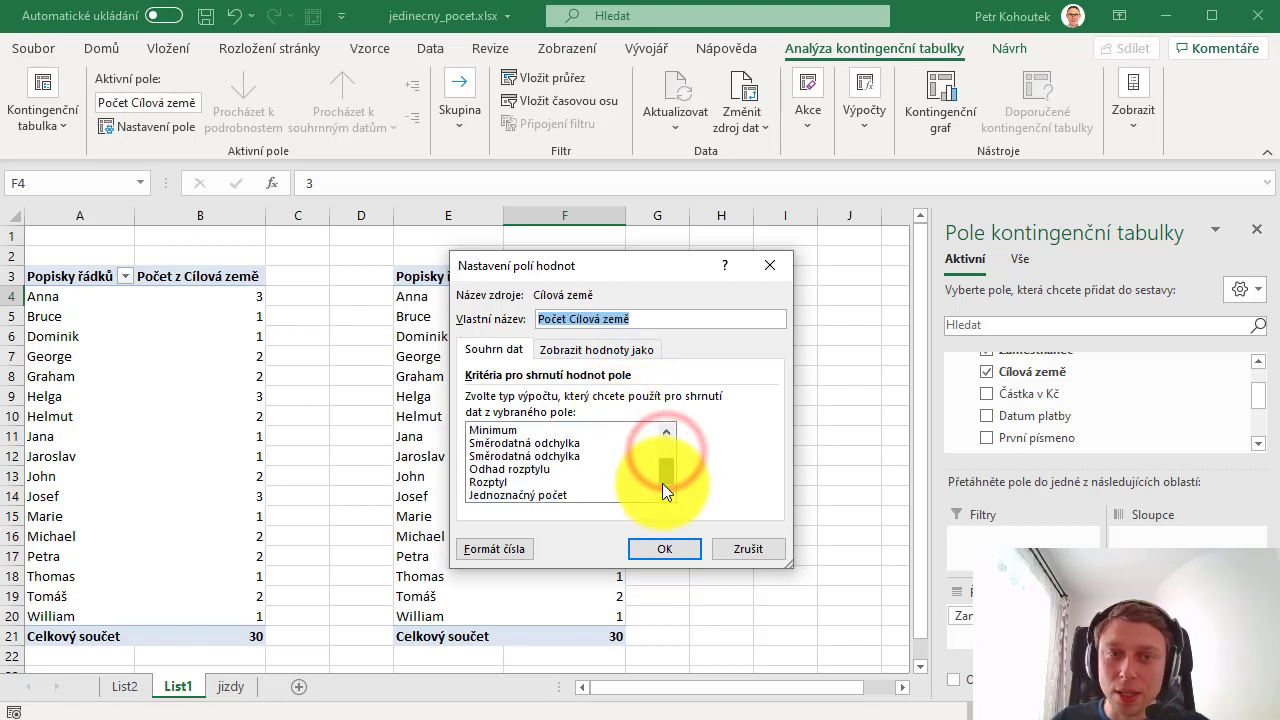
left_click(556, 496)
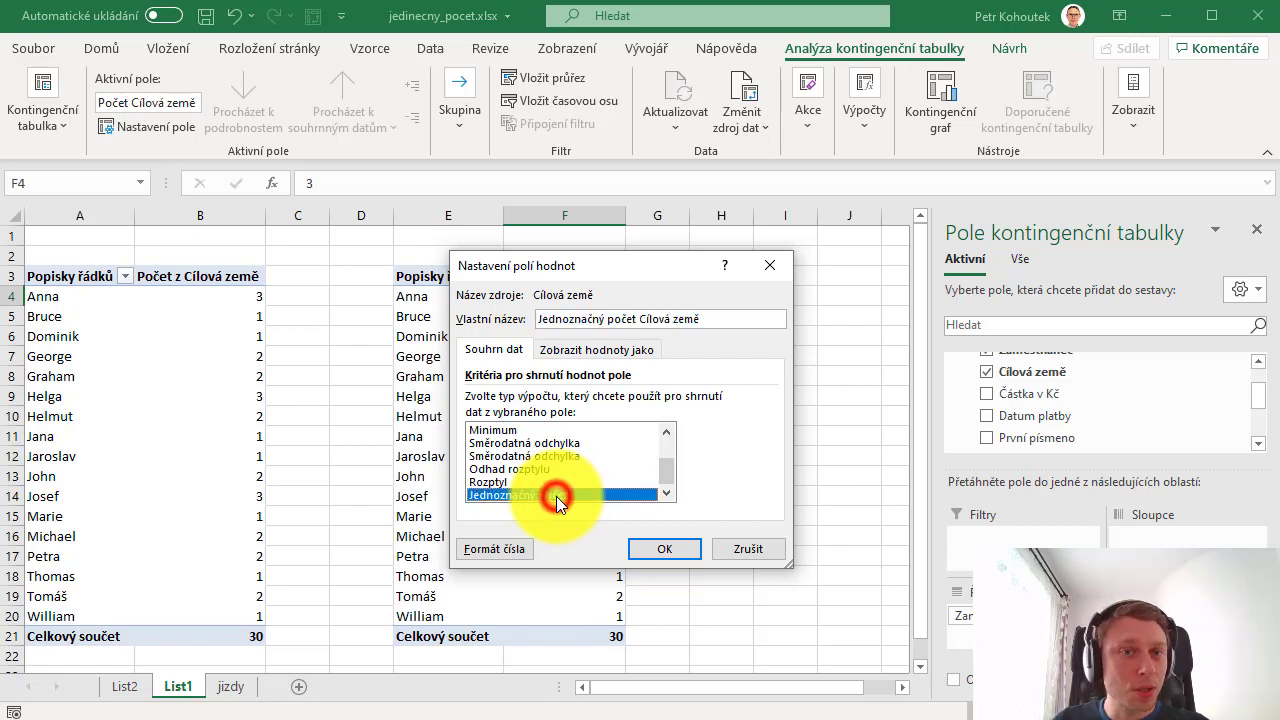
left_click(650, 553)
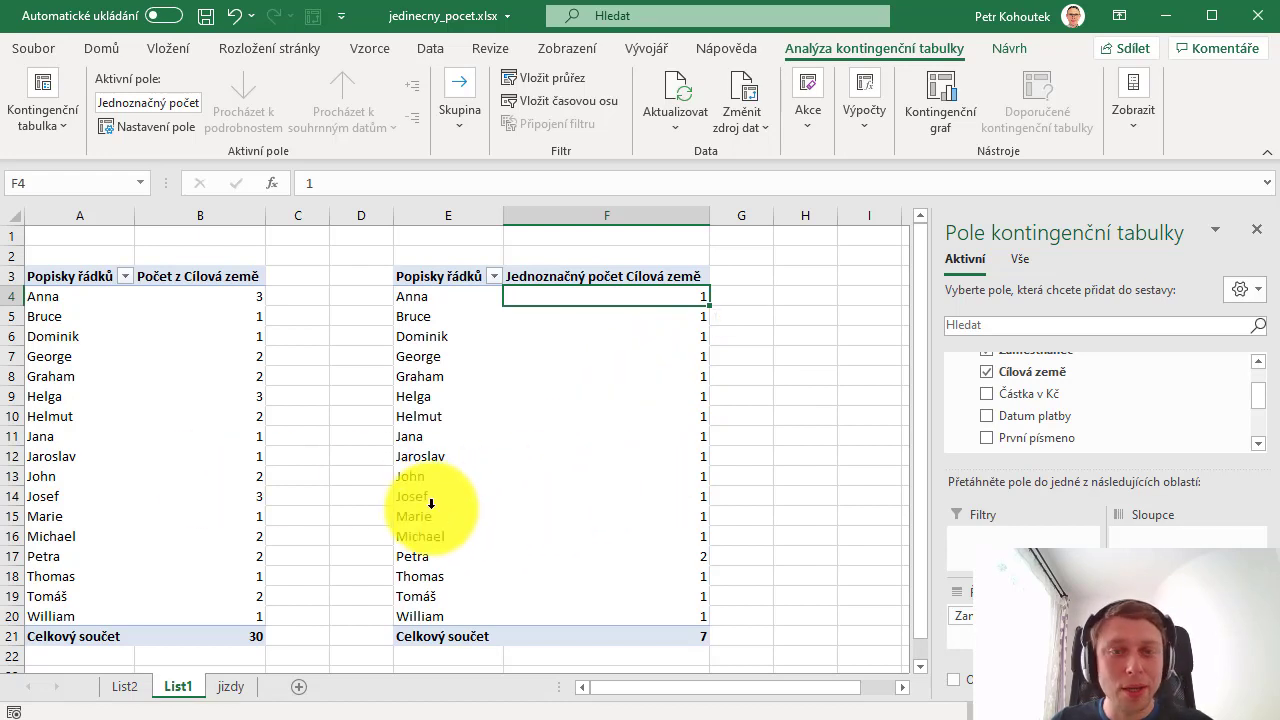
- Show the detail records behind the distinct count in cell F17 of the second pivot table on a new sheet
left_click(652, 557)
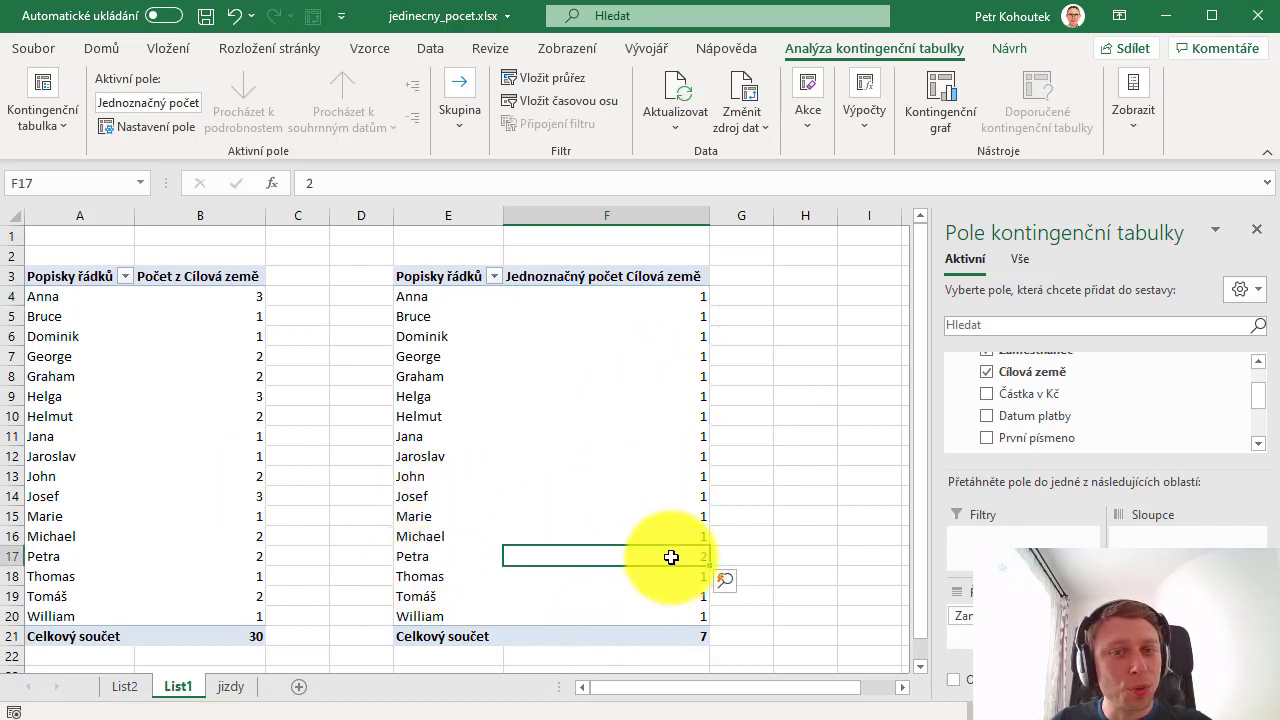
mouse_move(671, 557)
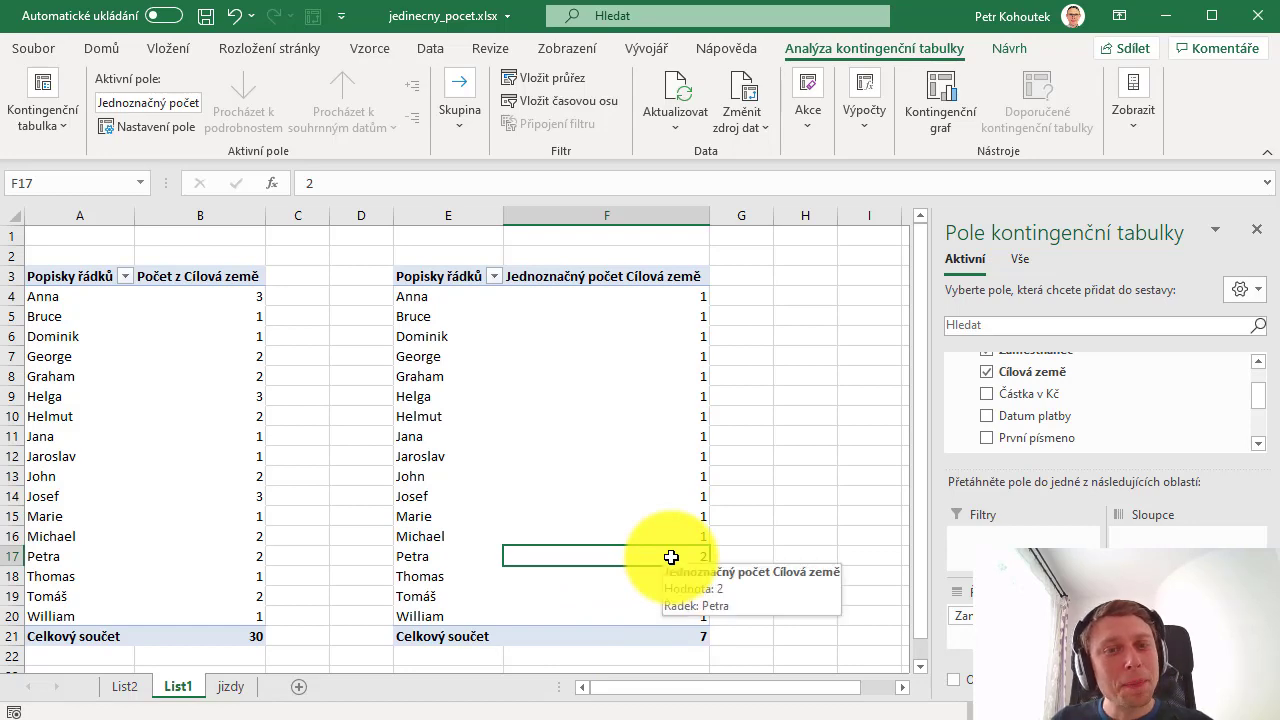
double_click(671, 557)
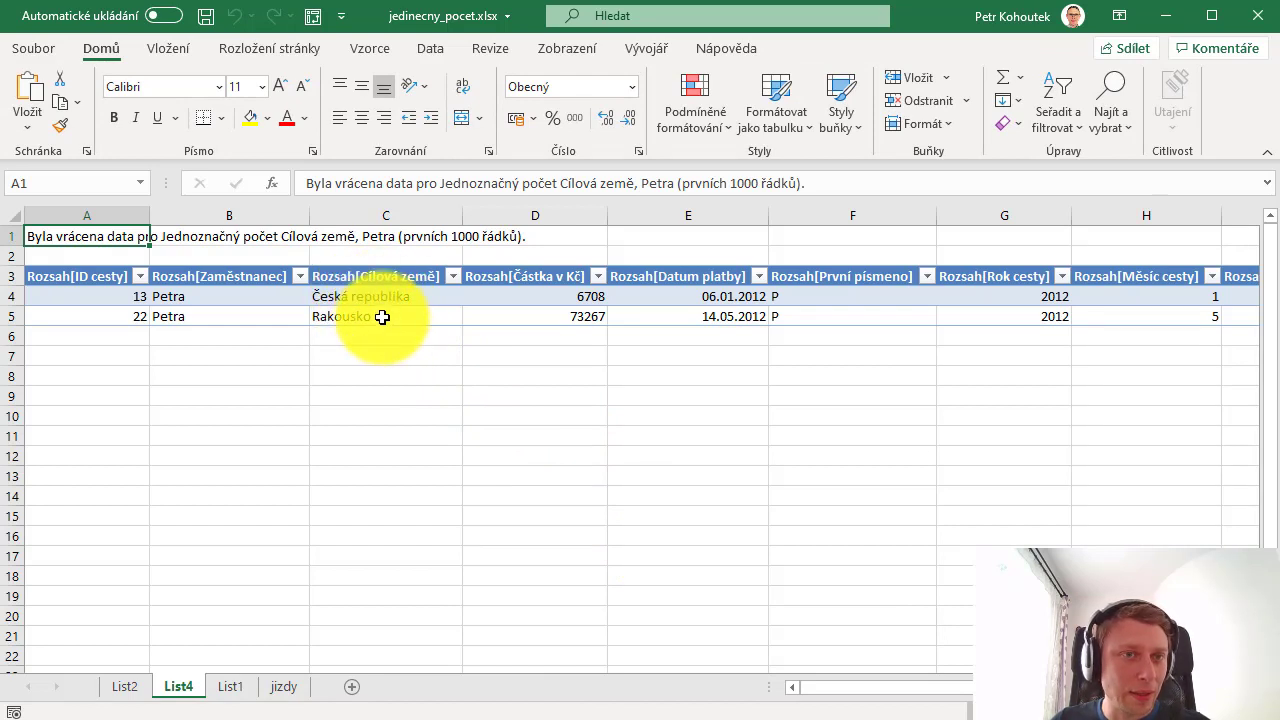
- Extract the detail records behind the distinct counts in List1 cells F12 and F19, each on its own new sheet
left_click(231, 687)
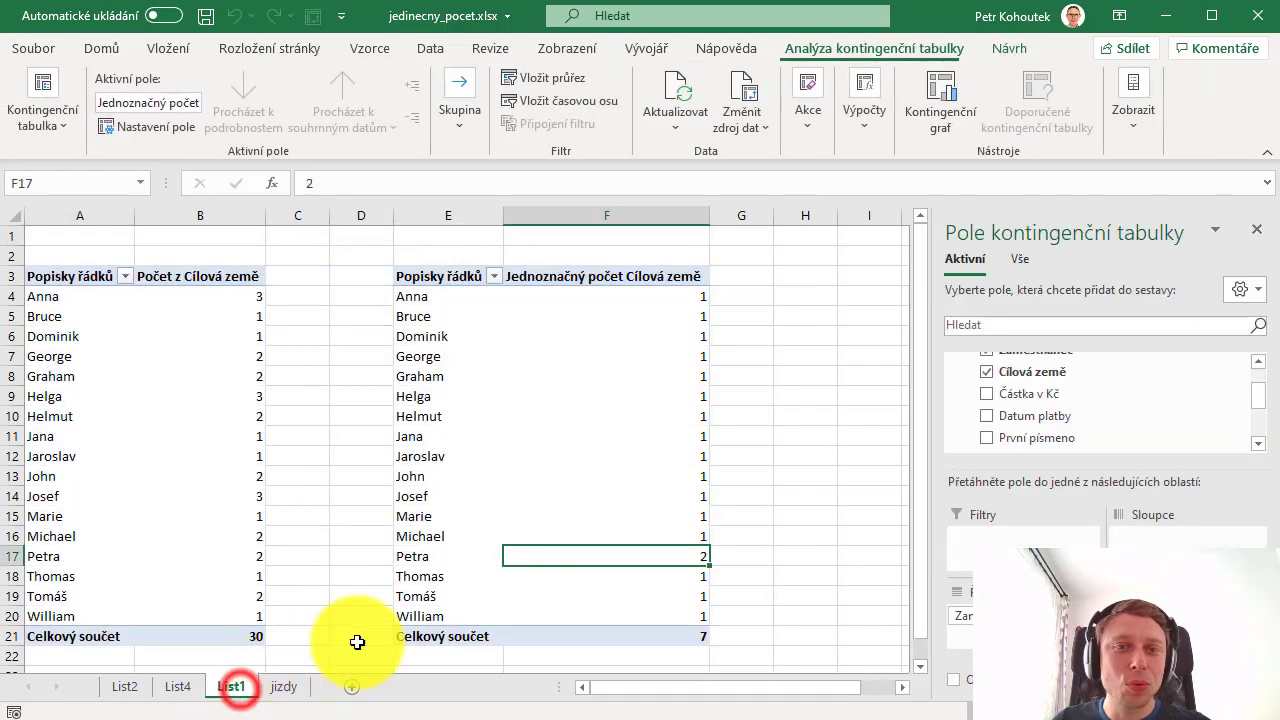
double_click(671, 453)
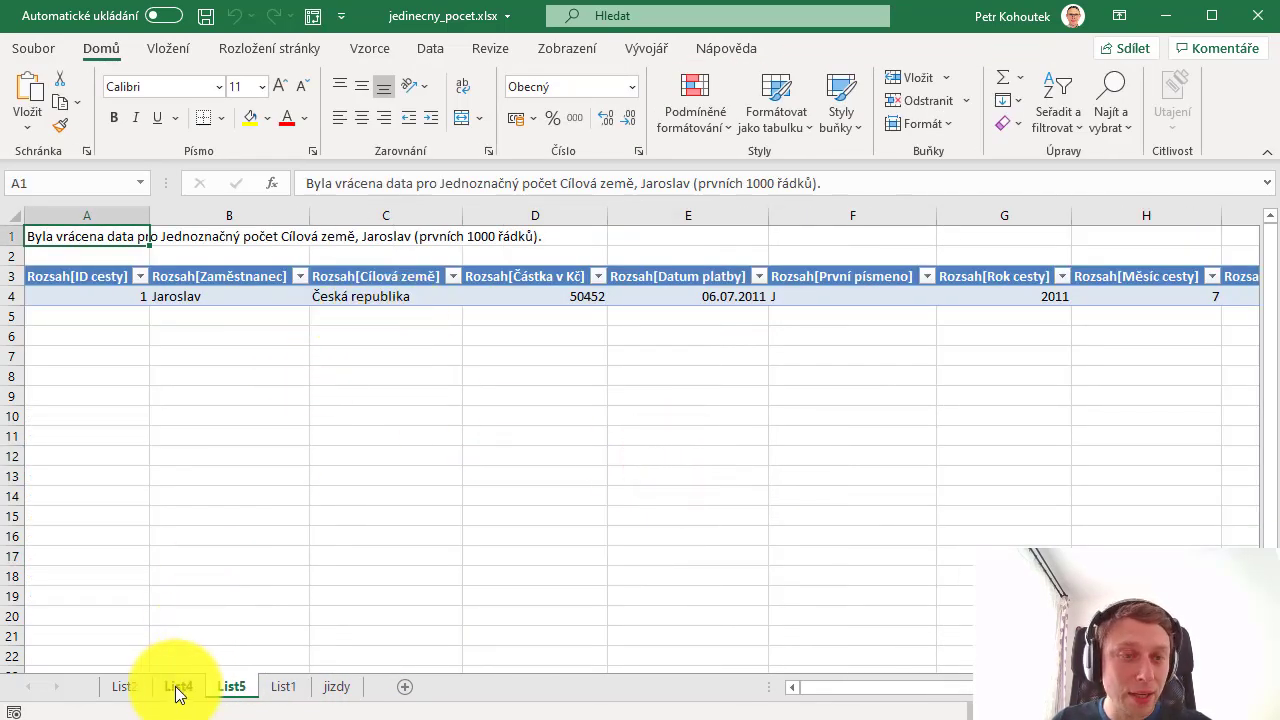
left_click(284, 687)
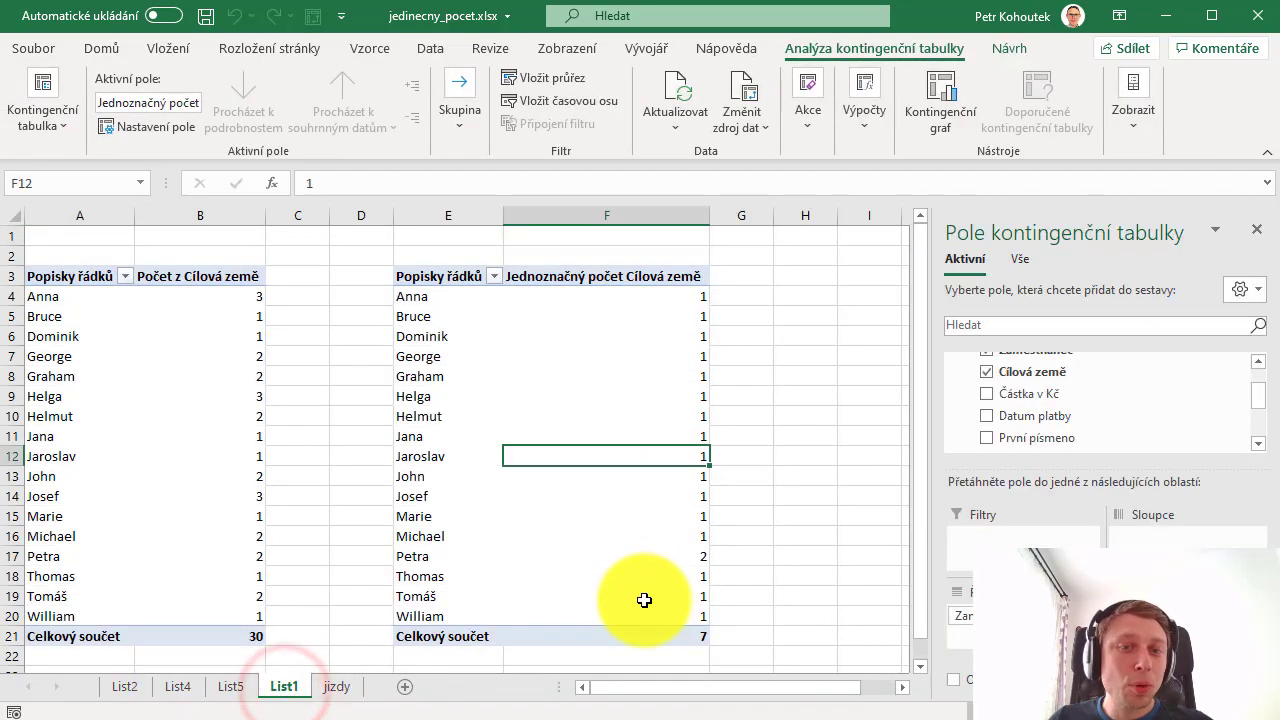
double_click(643, 600)
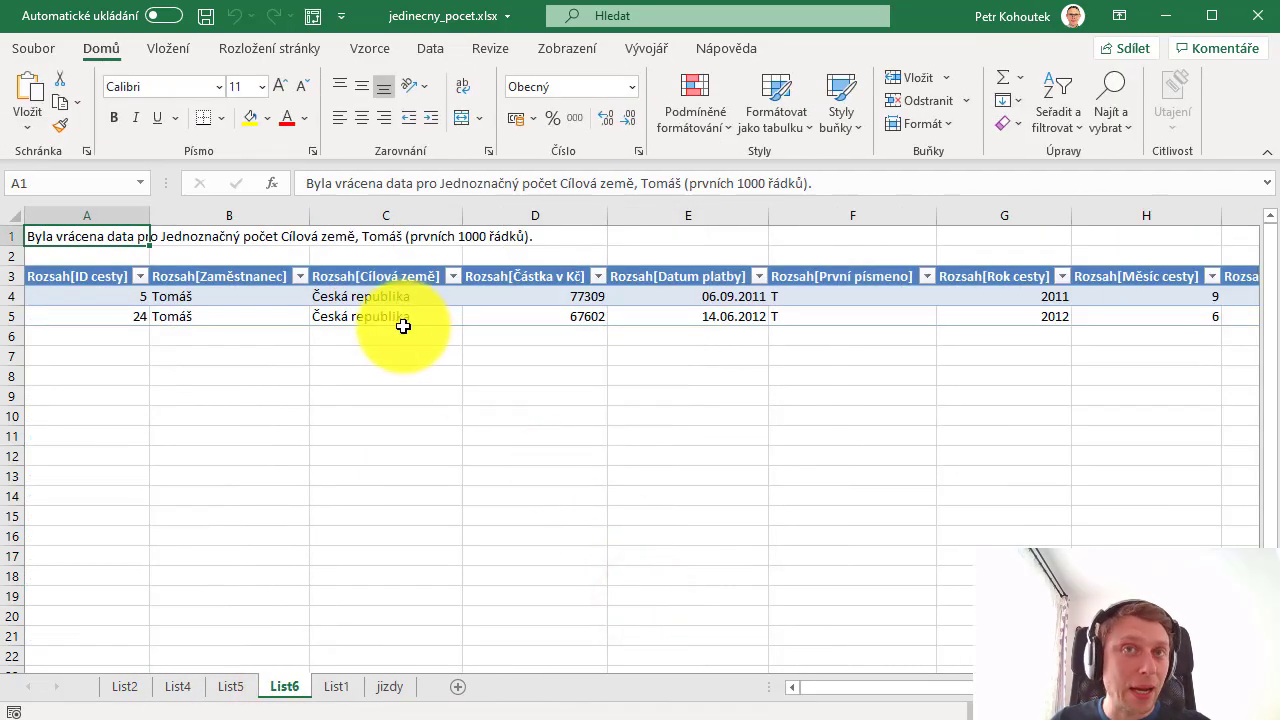